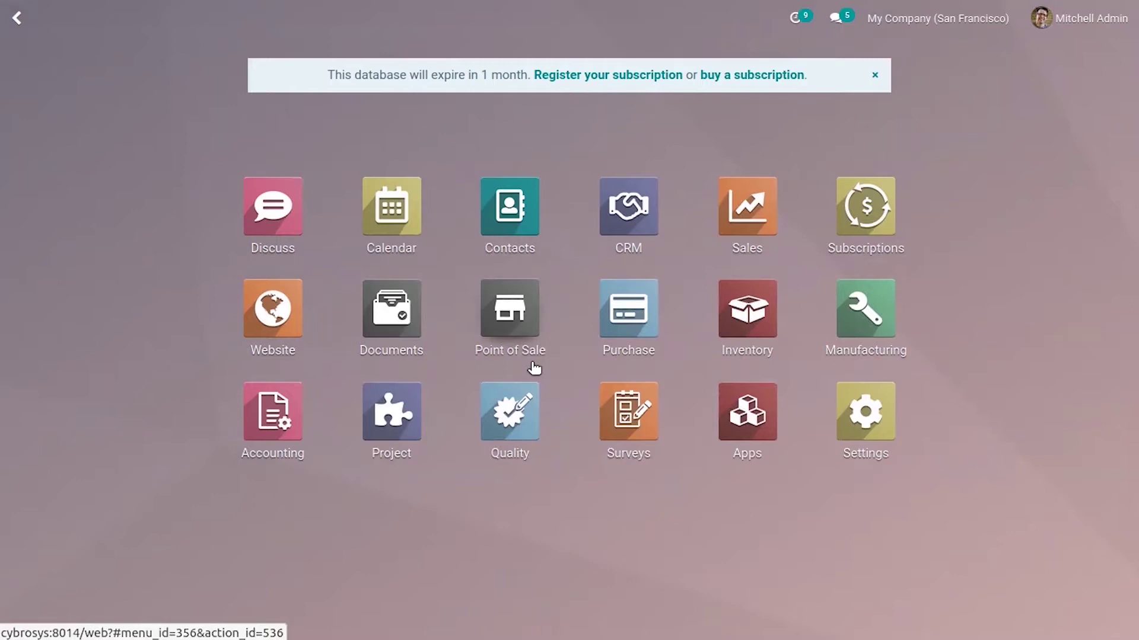
# In the Manufacturing module's product list, search for "comp" and open the Computer(Kit) product.
pyautogui.click(850, 315)
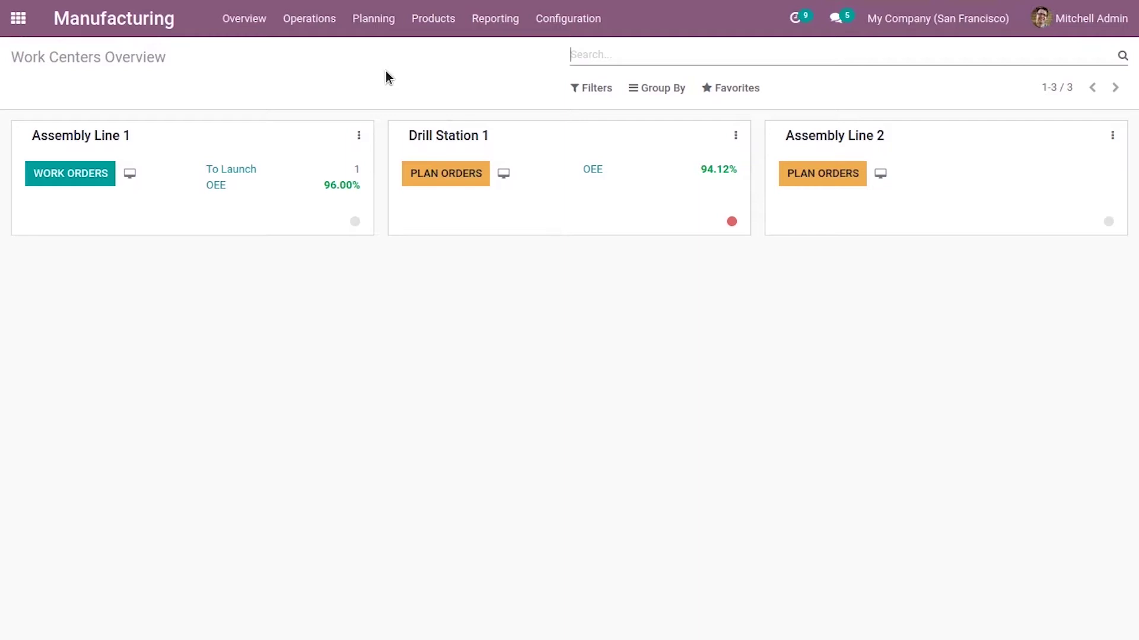
pyautogui.click(443, 22)
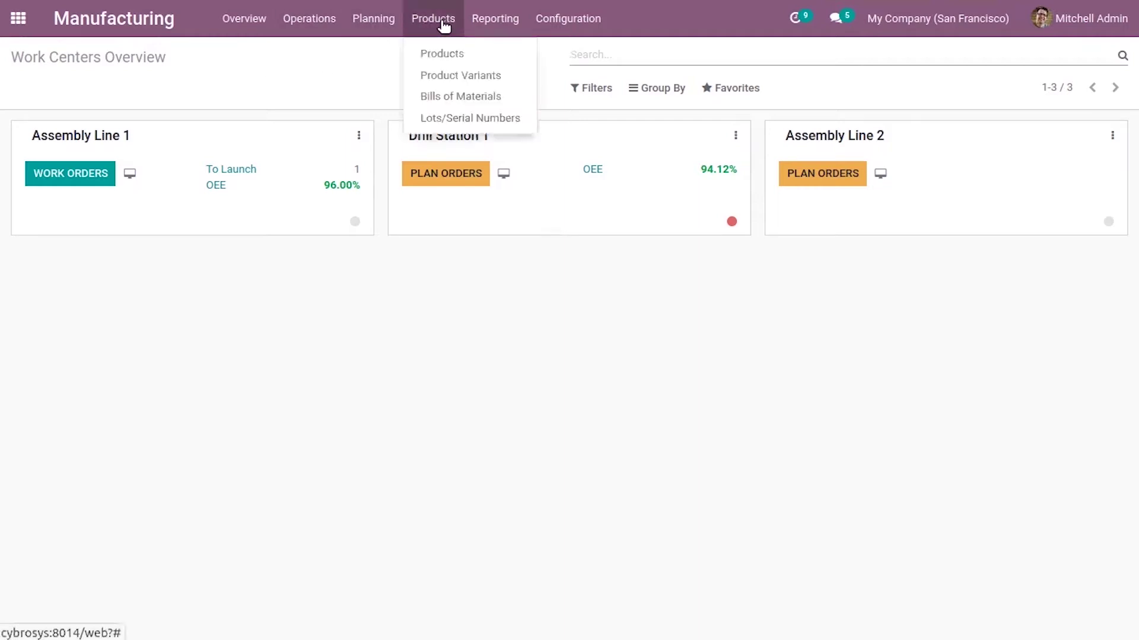
pyautogui.click(451, 54)
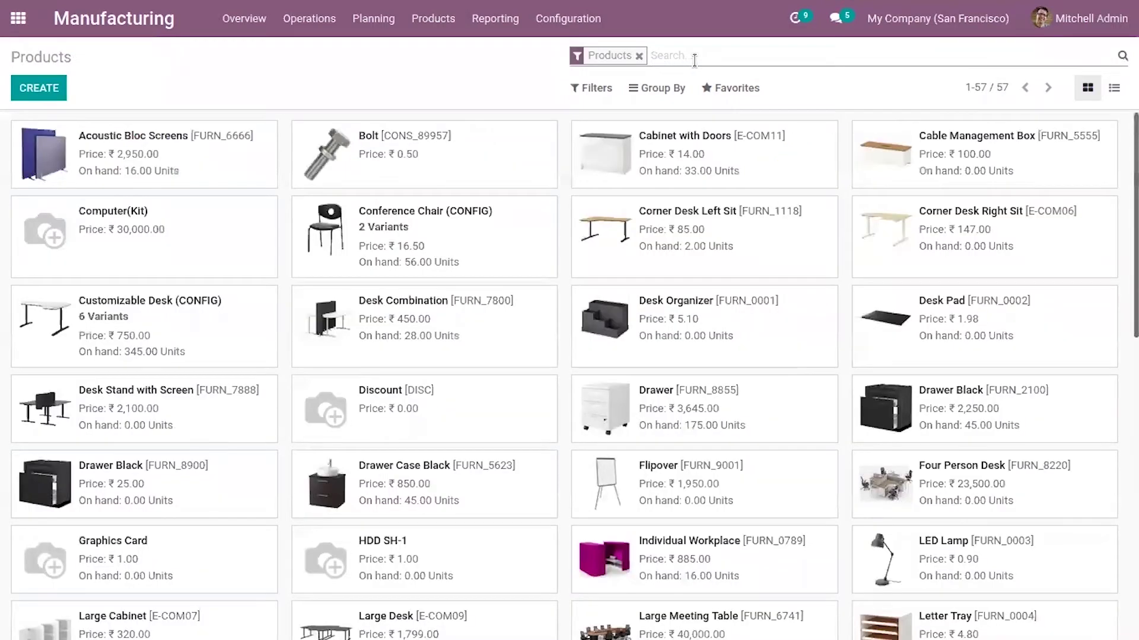
pyautogui.write('c')
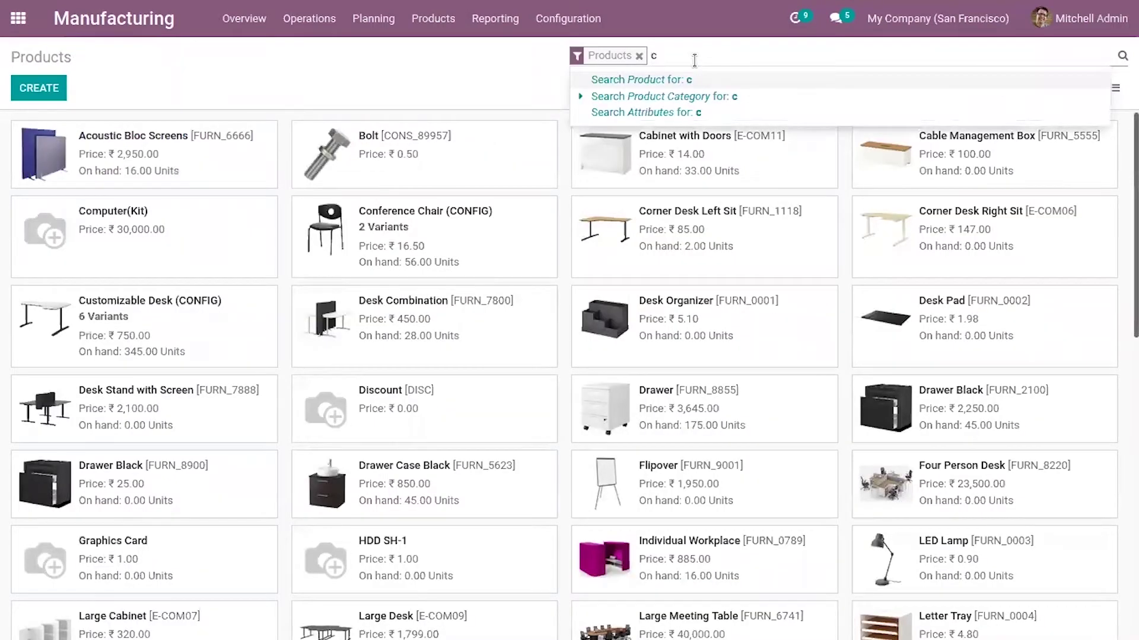
pyautogui.write('omp')
pyautogui.press('Return')
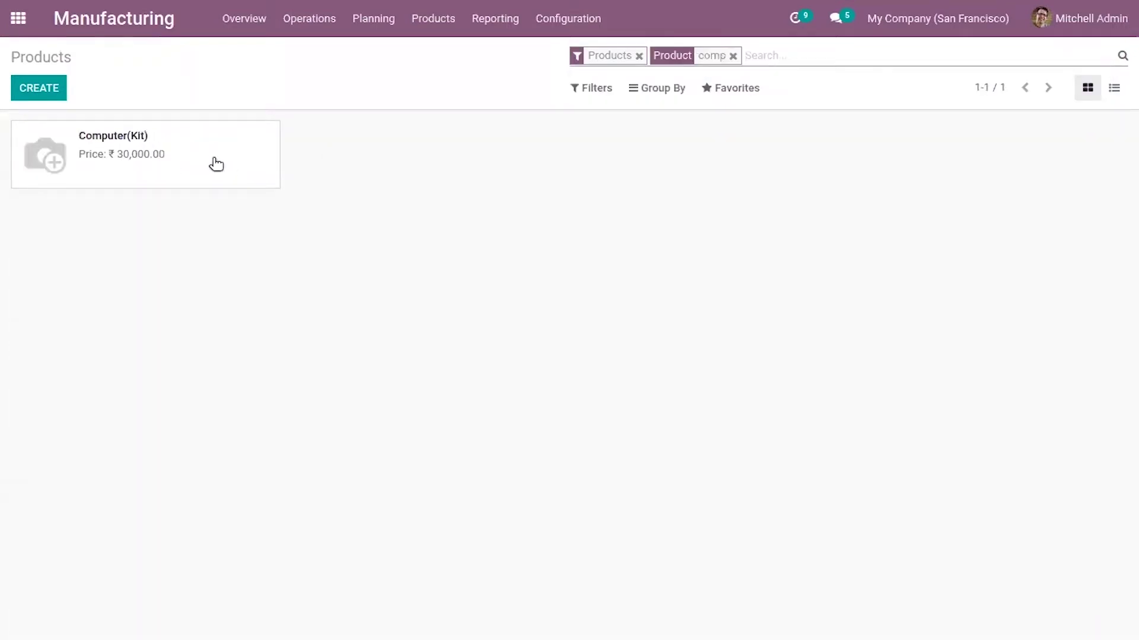
pyautogui.click(216, 164)
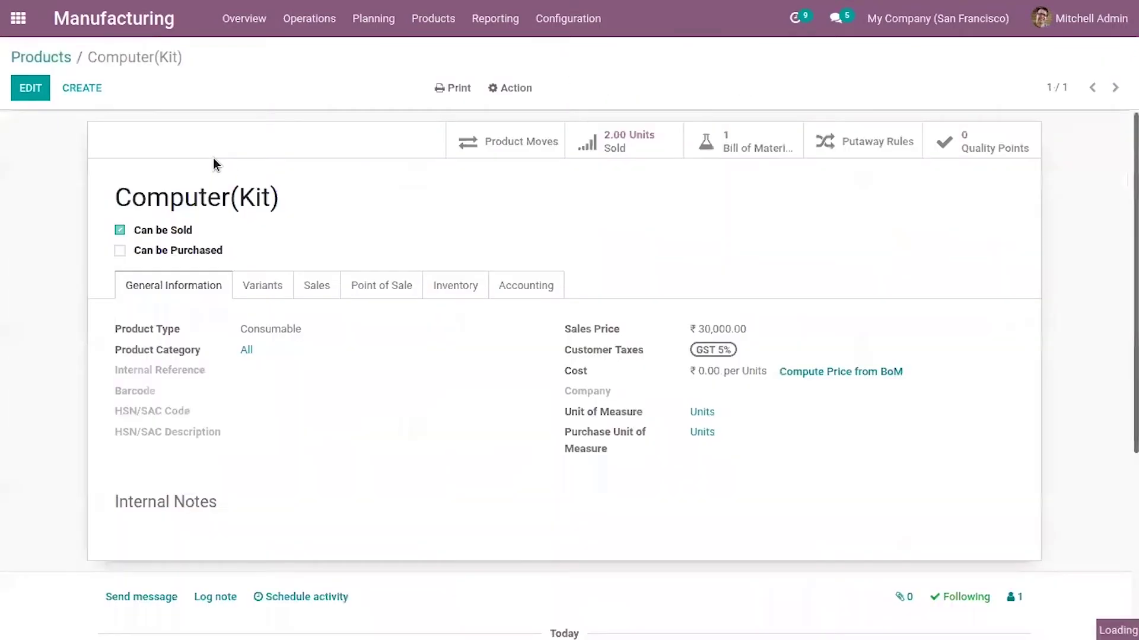
# Review the Computer(Kit) product's inventory routes, variants and general information in edit mode, then save the record.
pyautogui.click(27, 89)
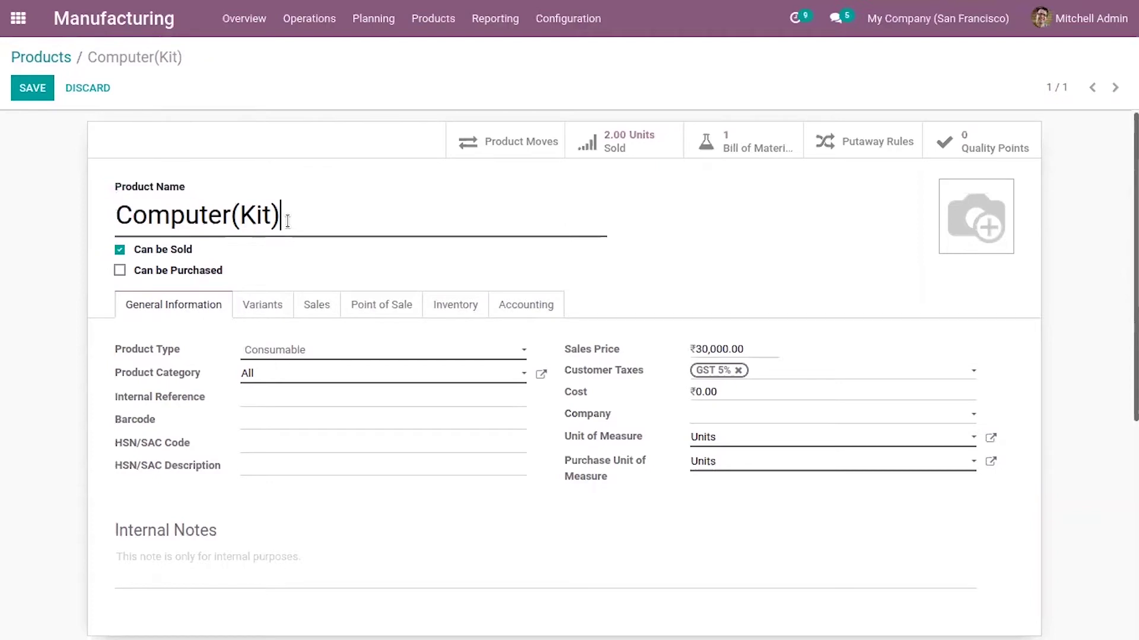
pyautogui.click(443, 309)
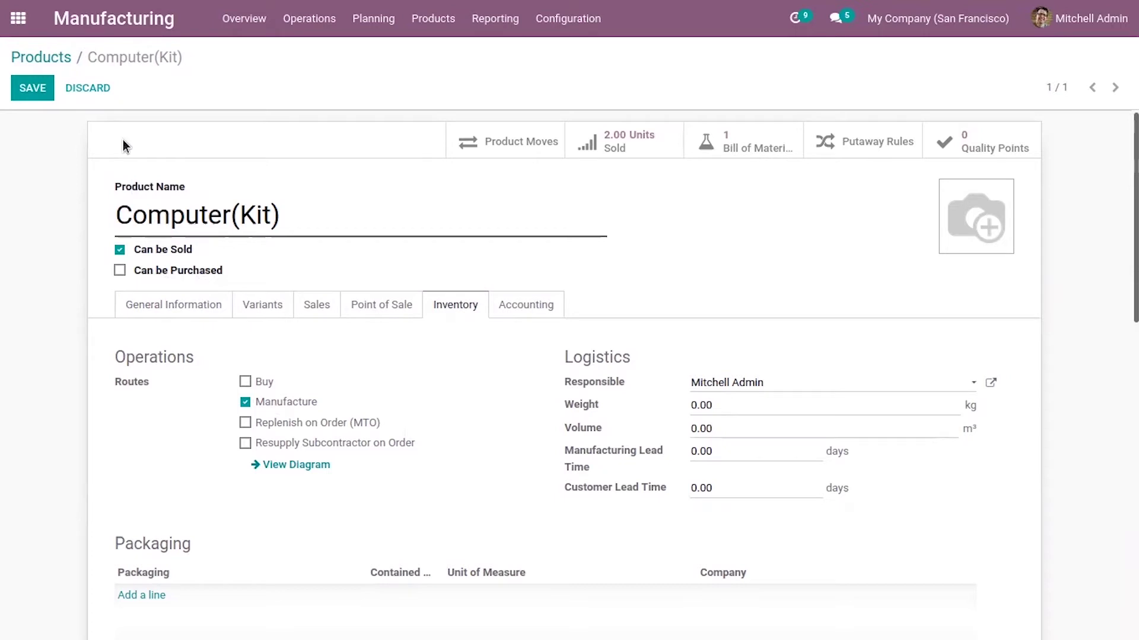
pyautogui.click(255, 305)
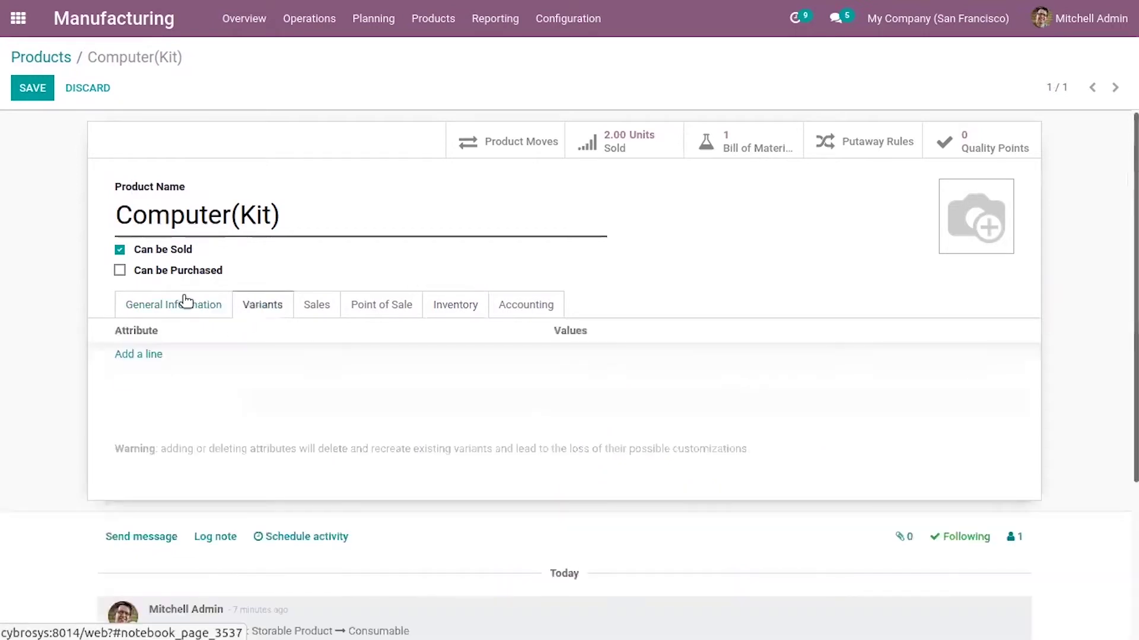
pyautogui.click(181, 303)
pyautogui.click(27, 91)
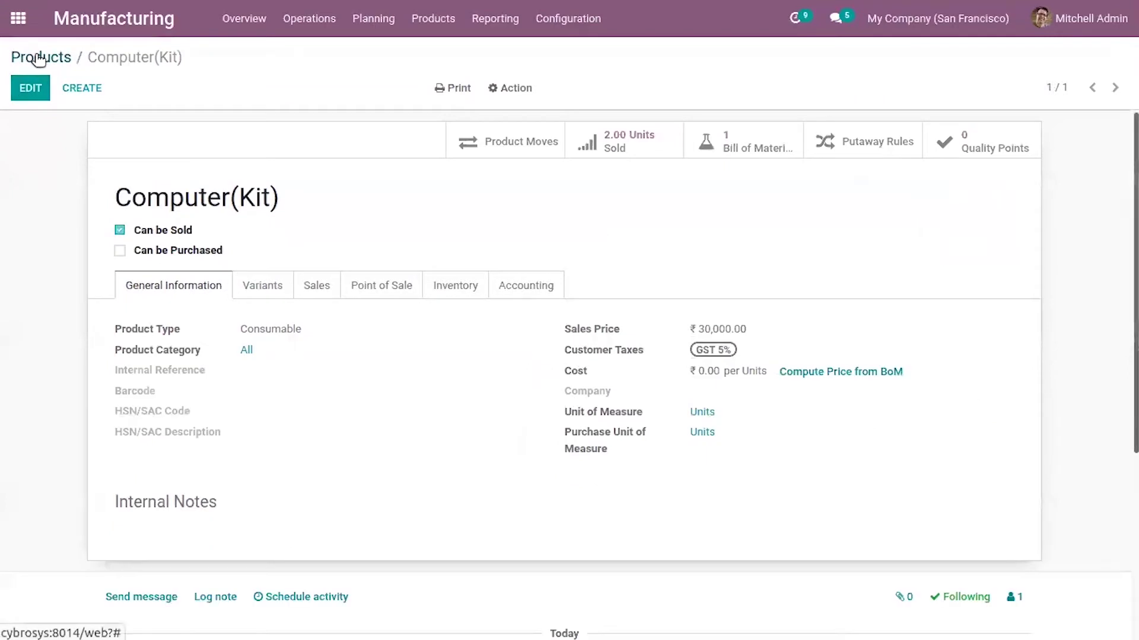
# Return to the product list, replace the "comp" search with "pro" and open the Processor product.
pyautogui.click(39, 59)
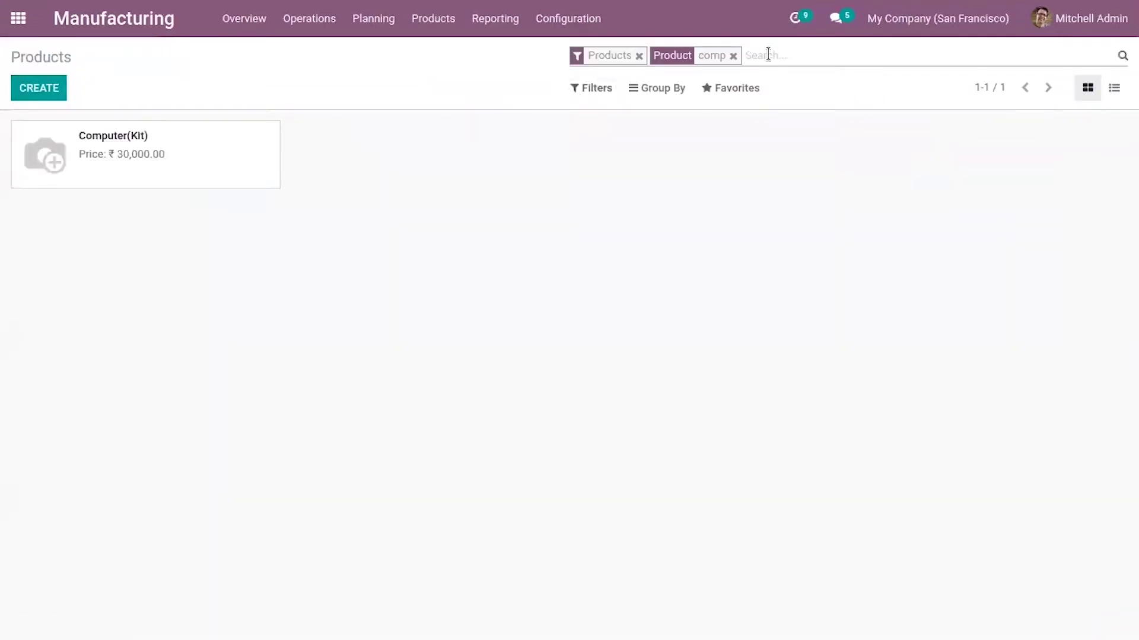
pyautogui.click(733, 56)
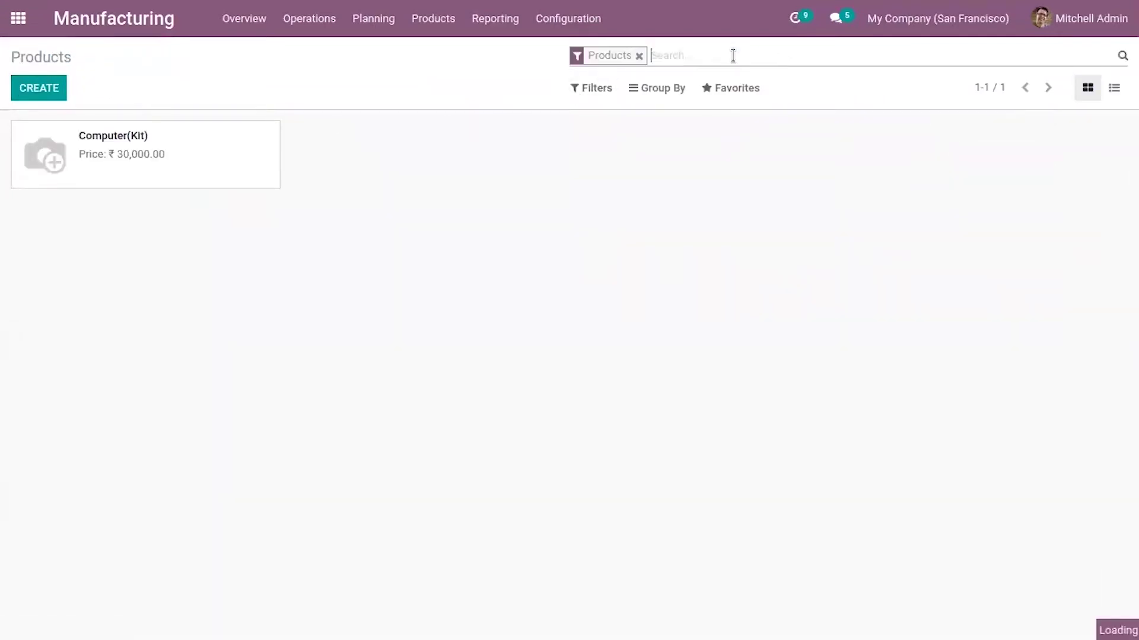
pyautogui.write('d')
pyautogui.press('BackSpace')
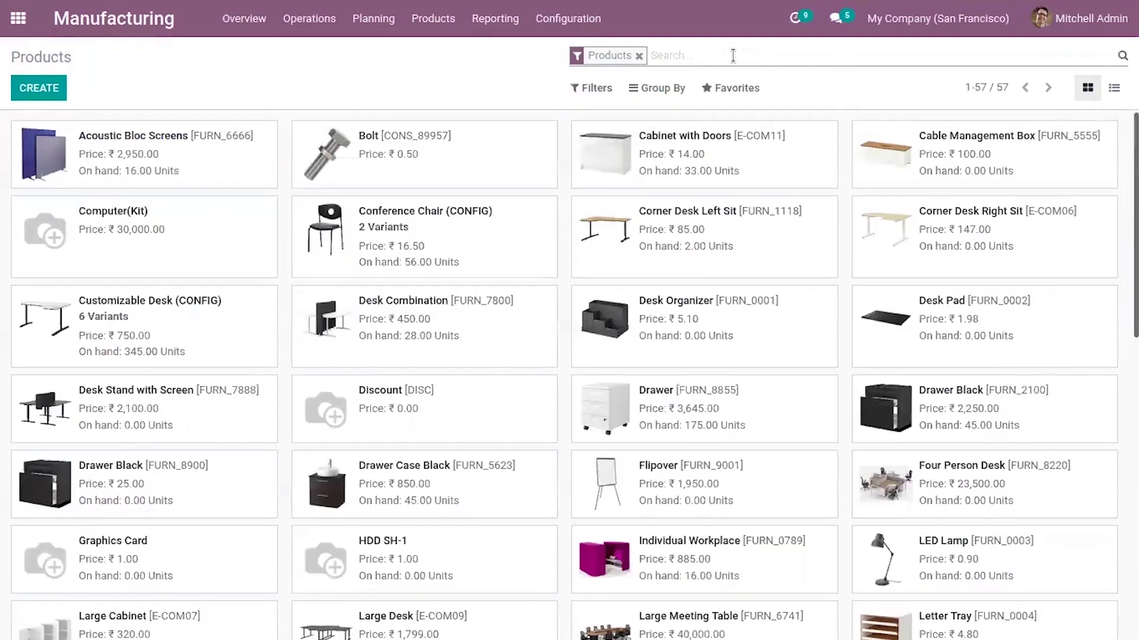
pyautogui.write('pro')
pyautogui.press('Return')
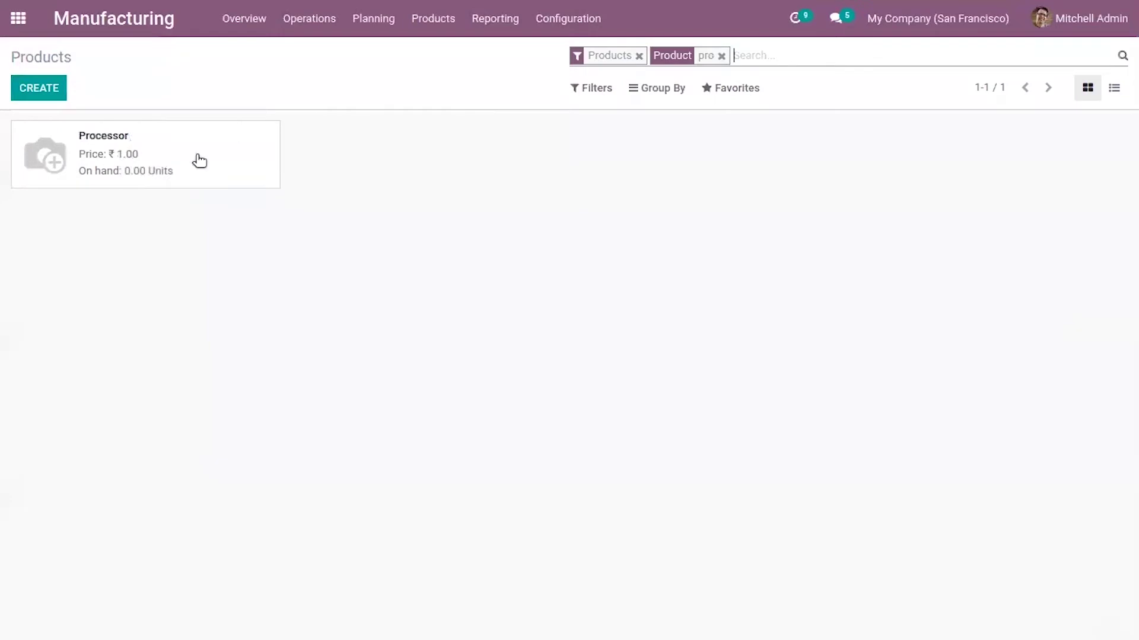
pyautogui.click(197, 154)
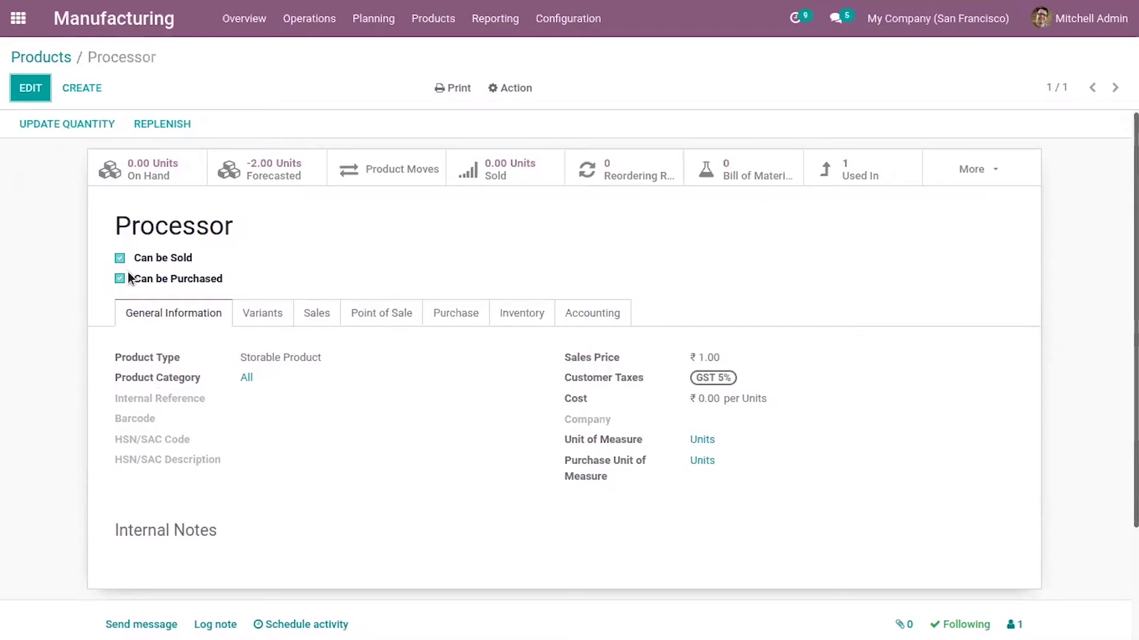
# Examine the Processor's purchase, inventory route and general settings, then return to the product list.
pyautogui.click(461, 314)
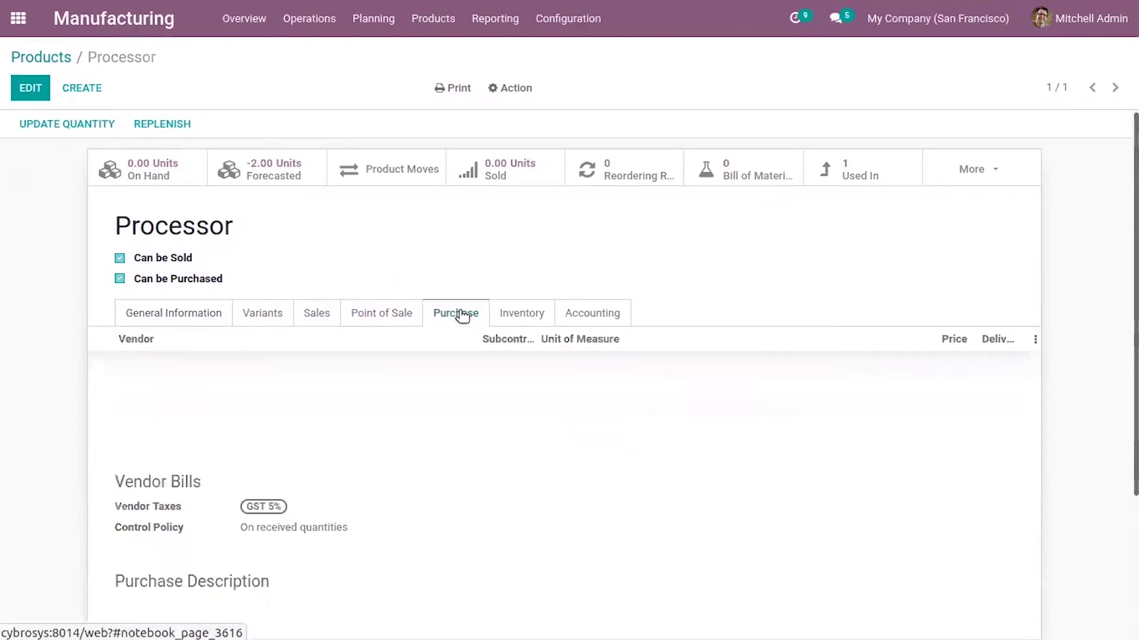
pyautogui.click(539, 314)
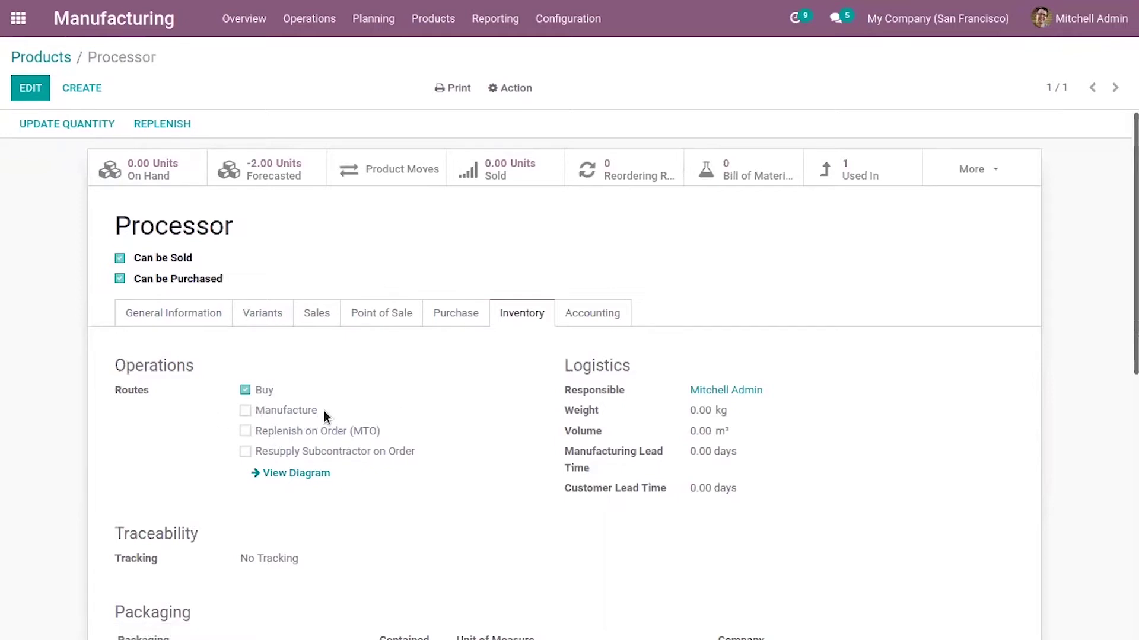
pyautogui.click(474, 313)
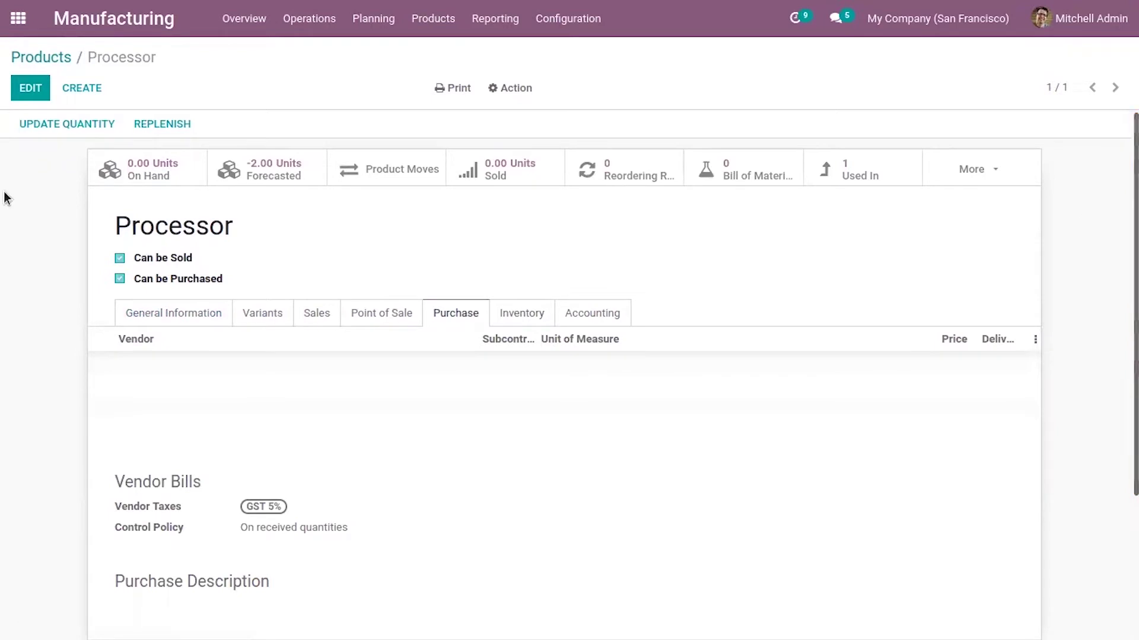
pyautogui.click(160, 313)
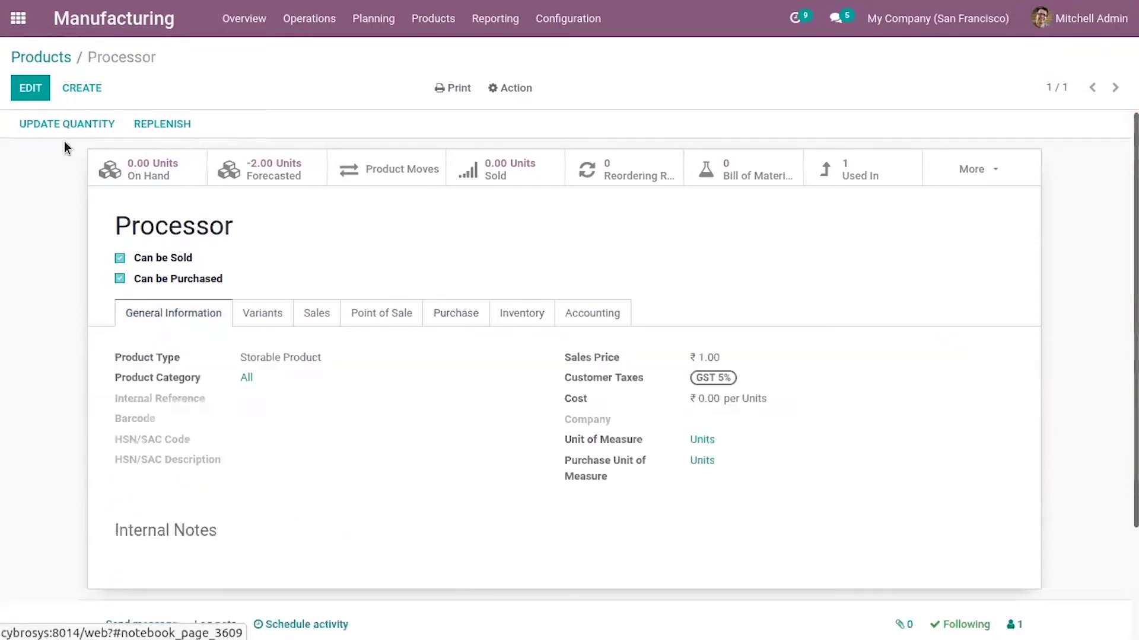
pyautogui.click(34, 57)
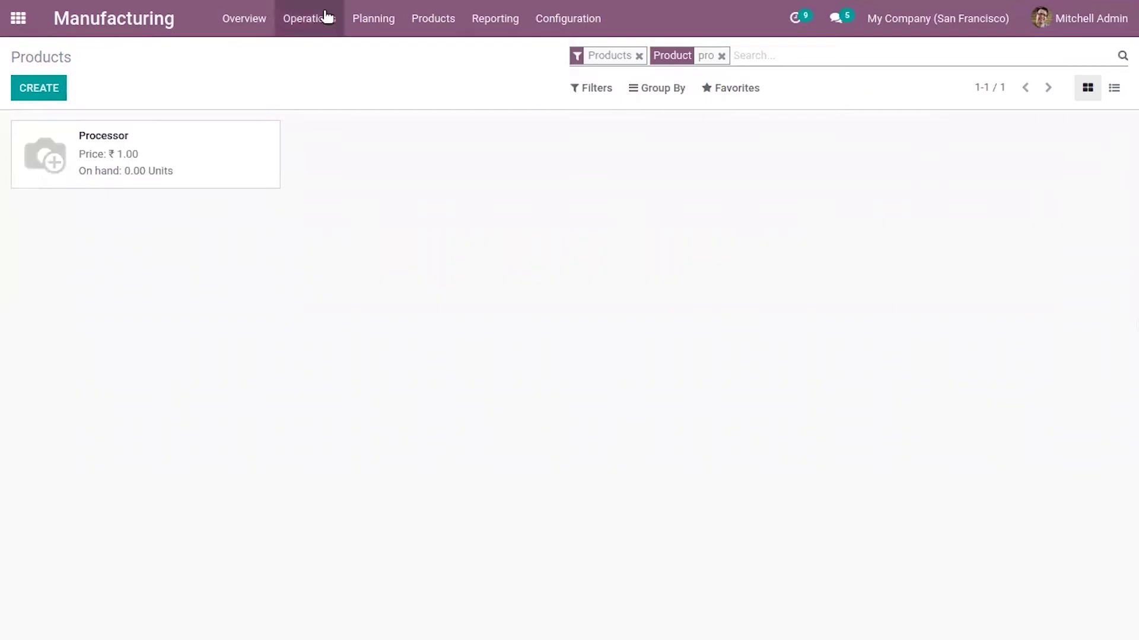
# Open the bill of materials for Computer(Kit) from the Bills of Materials list.
pyautogui.click(438, 18)
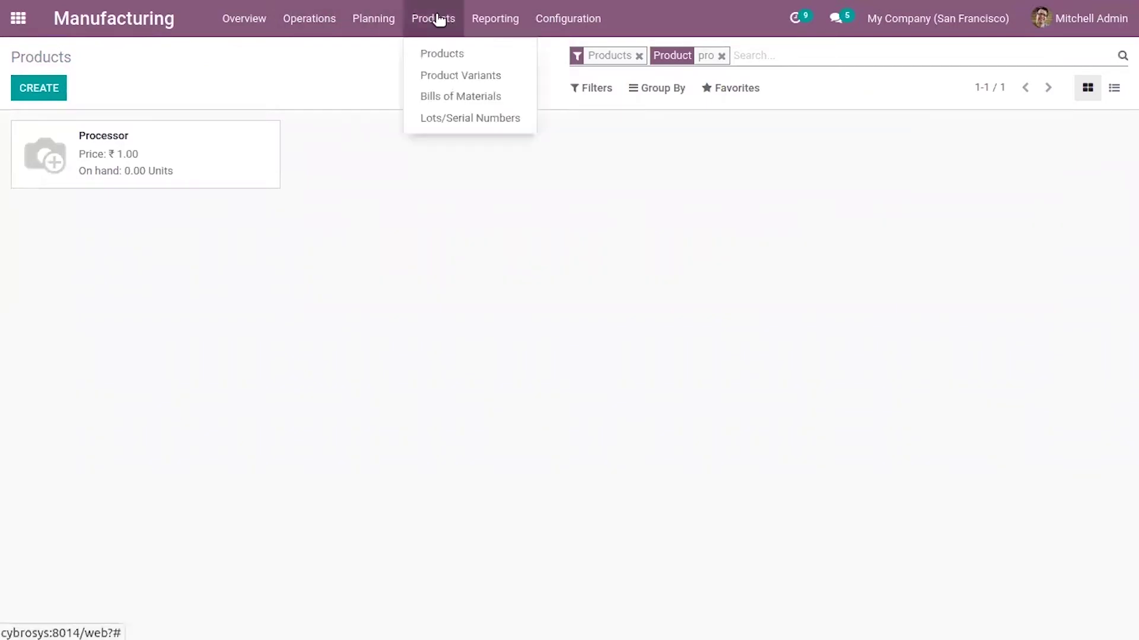
pyautogui.click(439, 96)
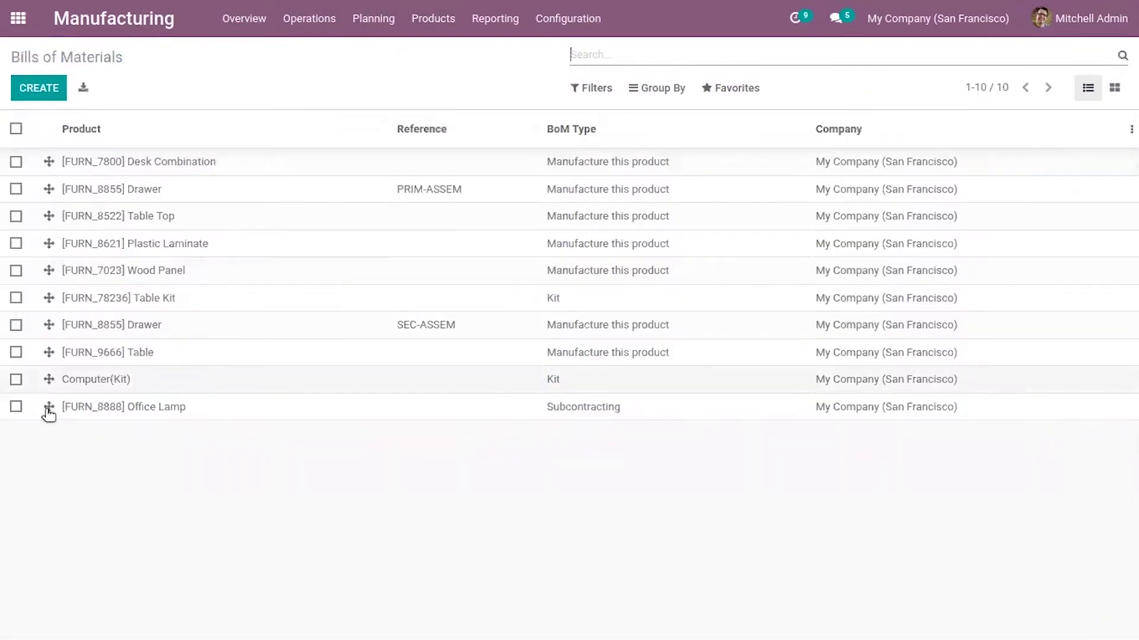
pyautogui.click(154, 380)
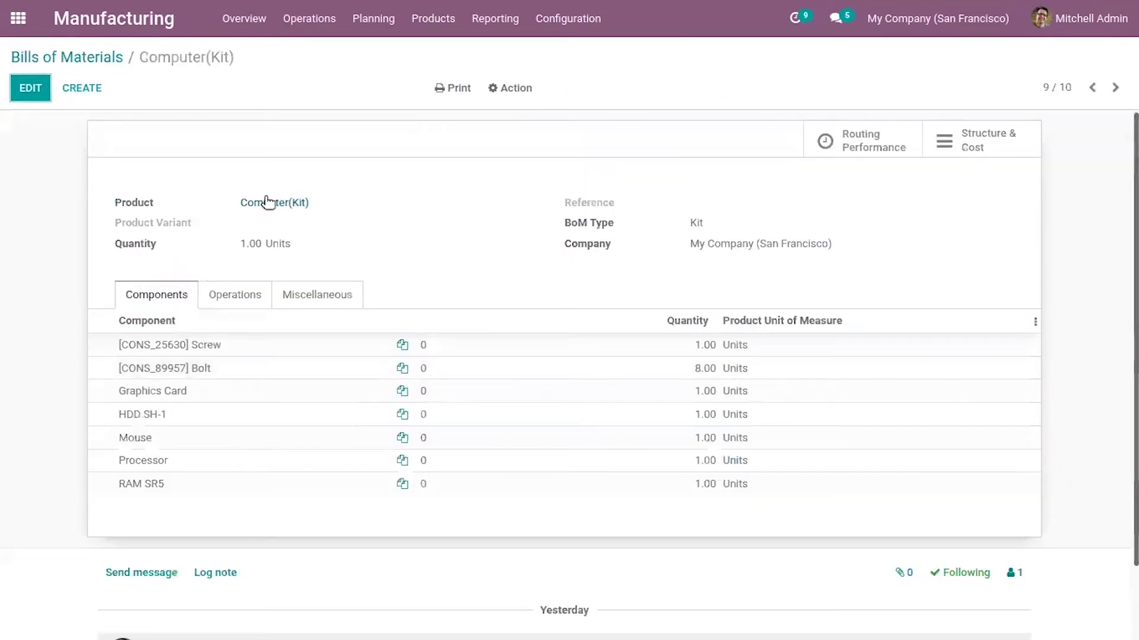
# Review the Computer(Kit) bill of materials' type and components in edit mode, save it and return to the list.
pyautogui.click(37, 82)
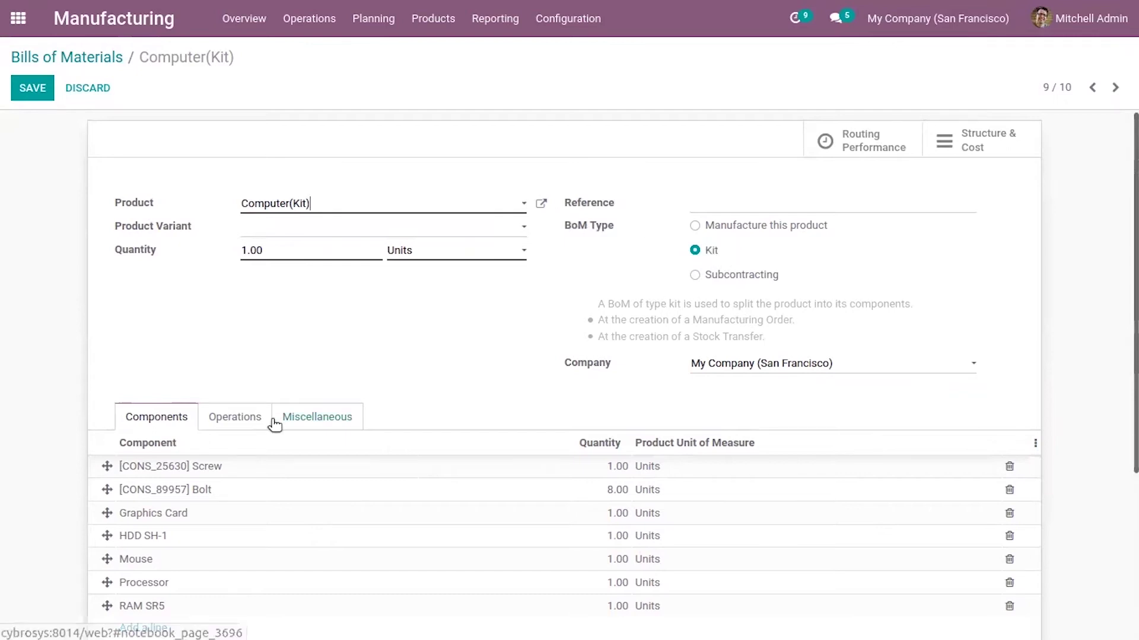
pyautogui.scroll(-3, 648, 399)
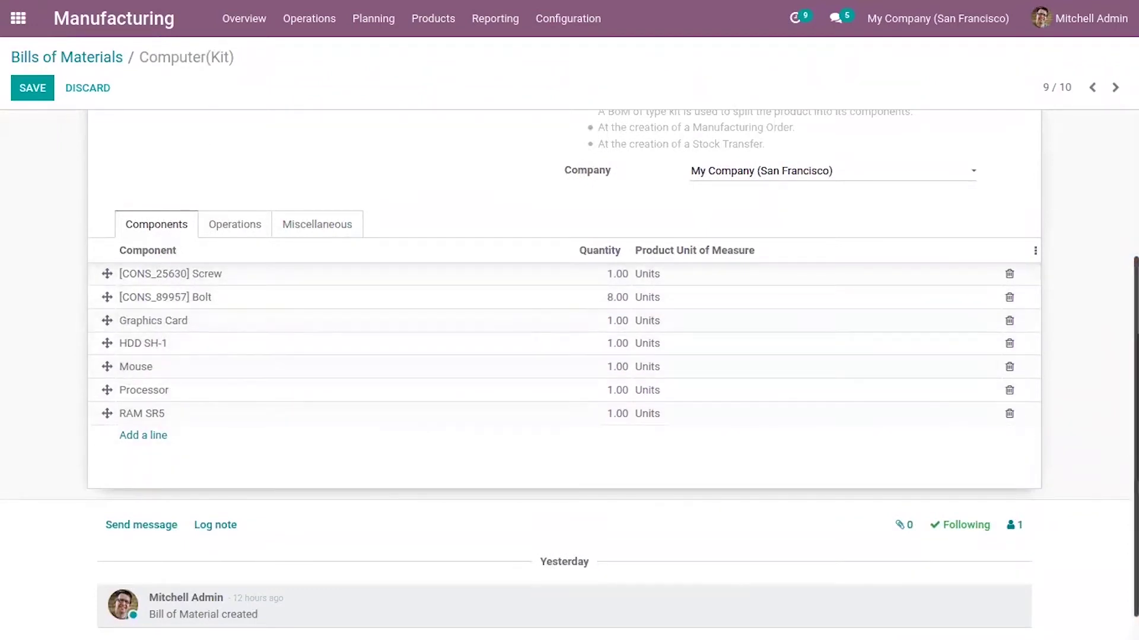
pyautogui.scroll(3, 293, 154)
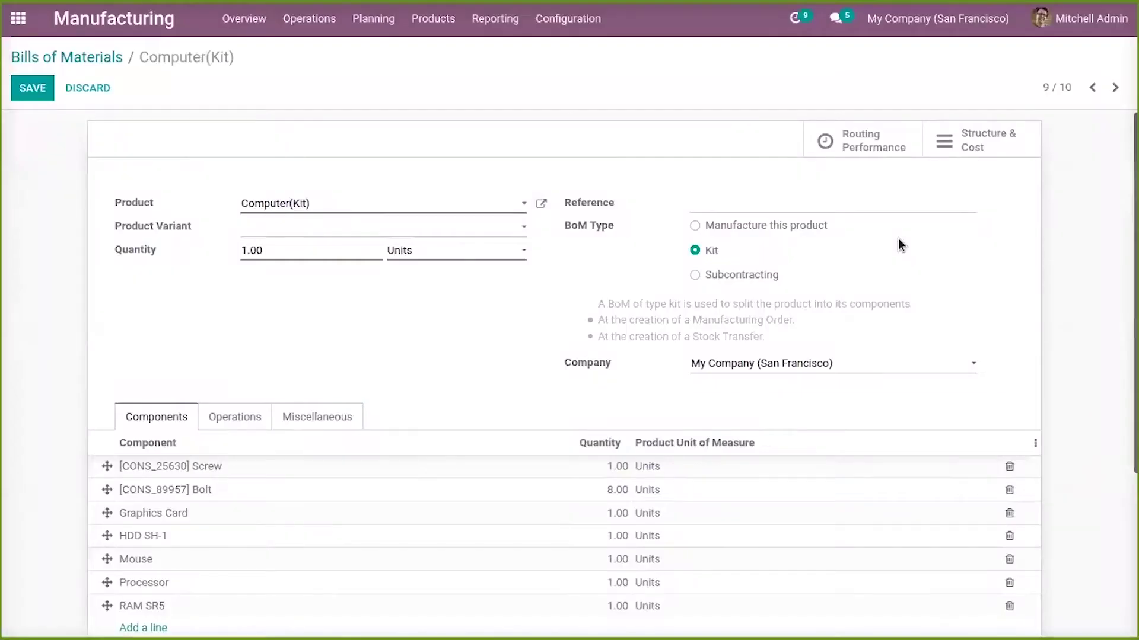
pyautogui.click(24, 87)
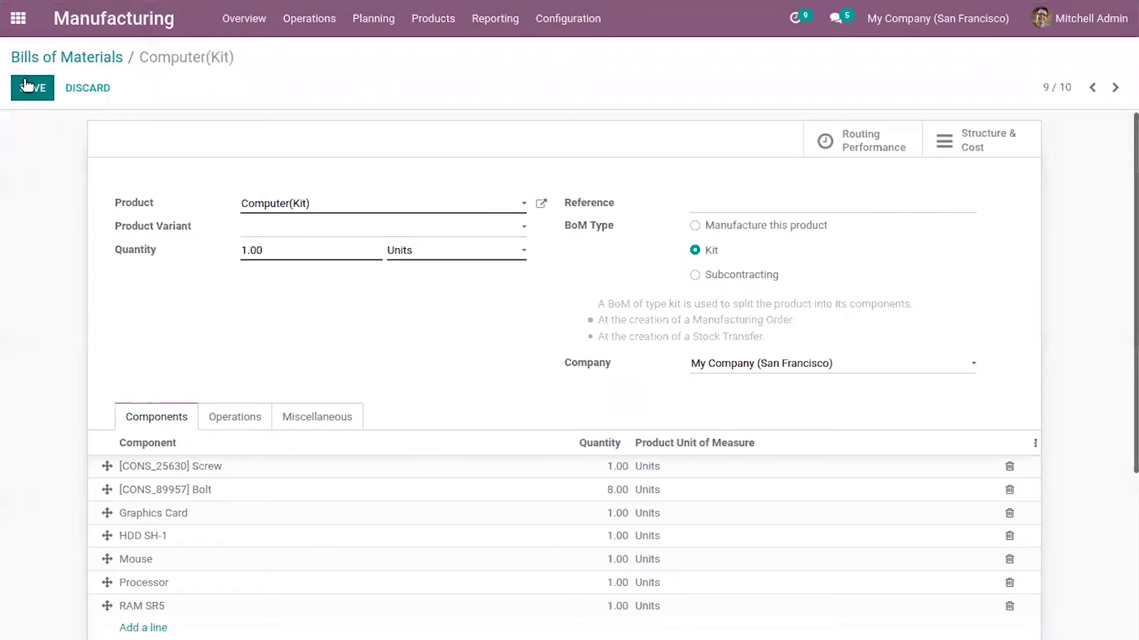
pyautogui.click(77, 57)
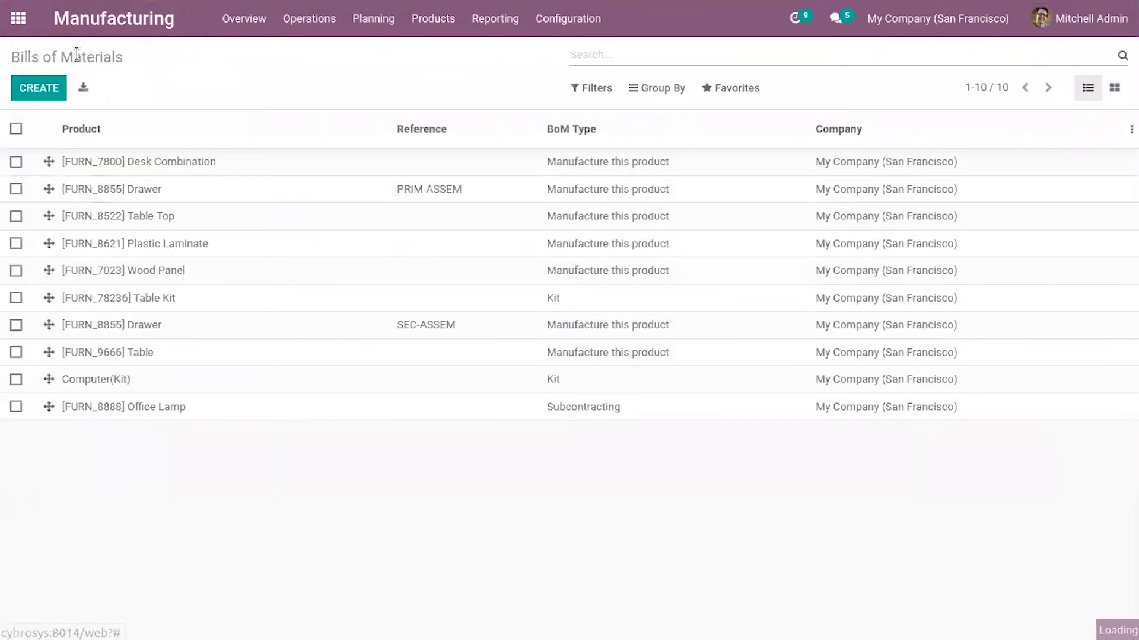
# Switch to the Sales module and create a new quotation for the customer Gemini Furniture.
pyautogui.moveTo(166, 8)
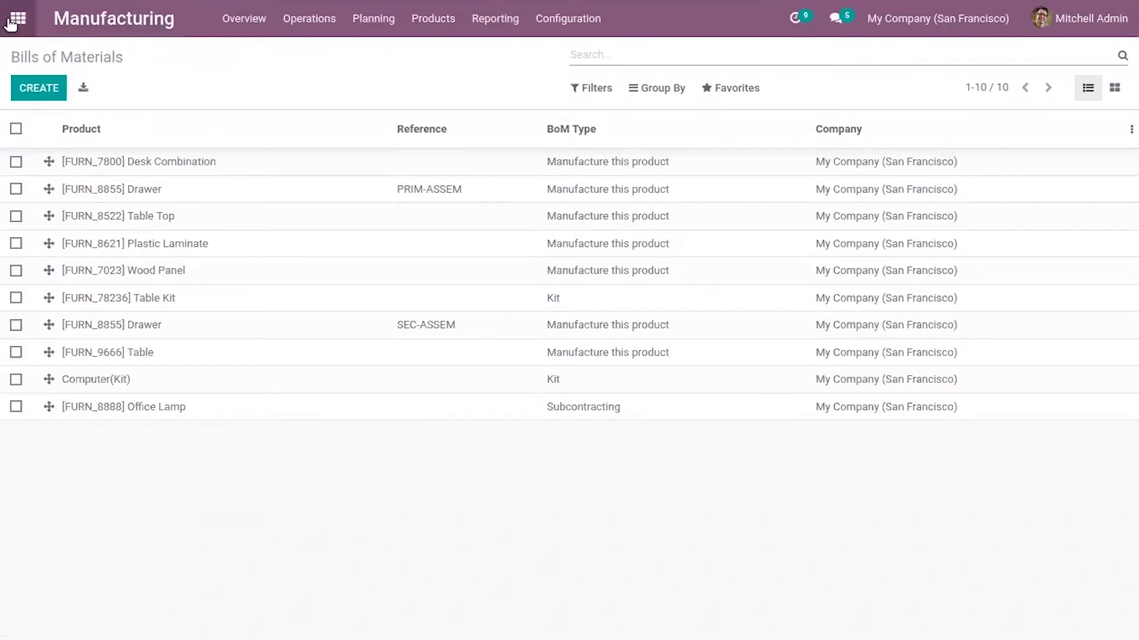
pyautogui.click(18, 18)
pyautogui.click(747, 207)
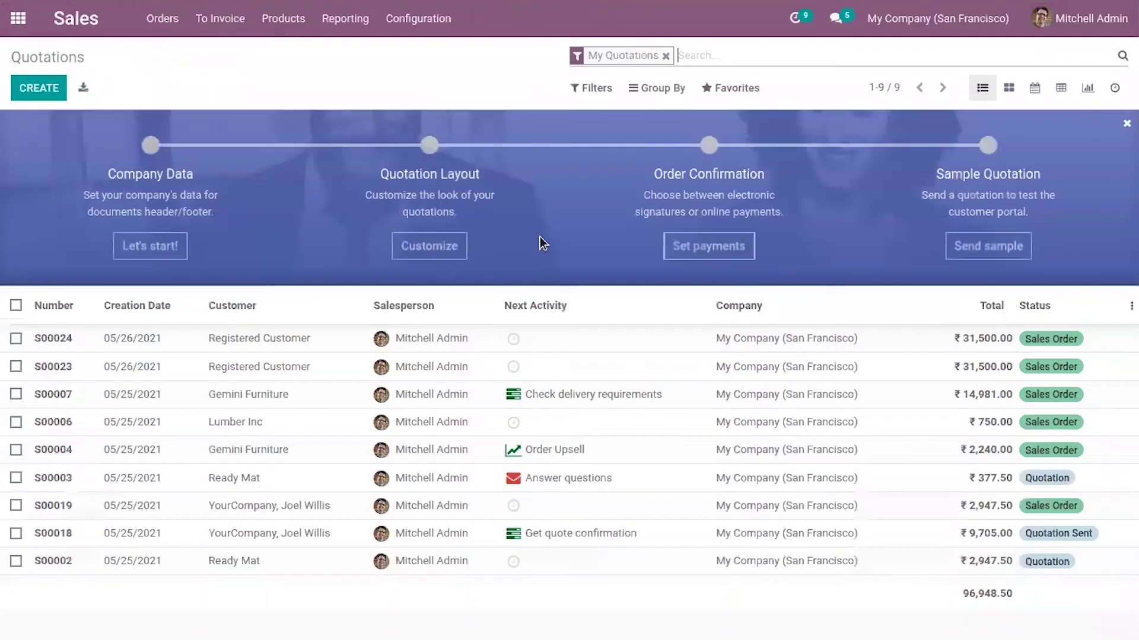
pyautogui.click(38, 87)
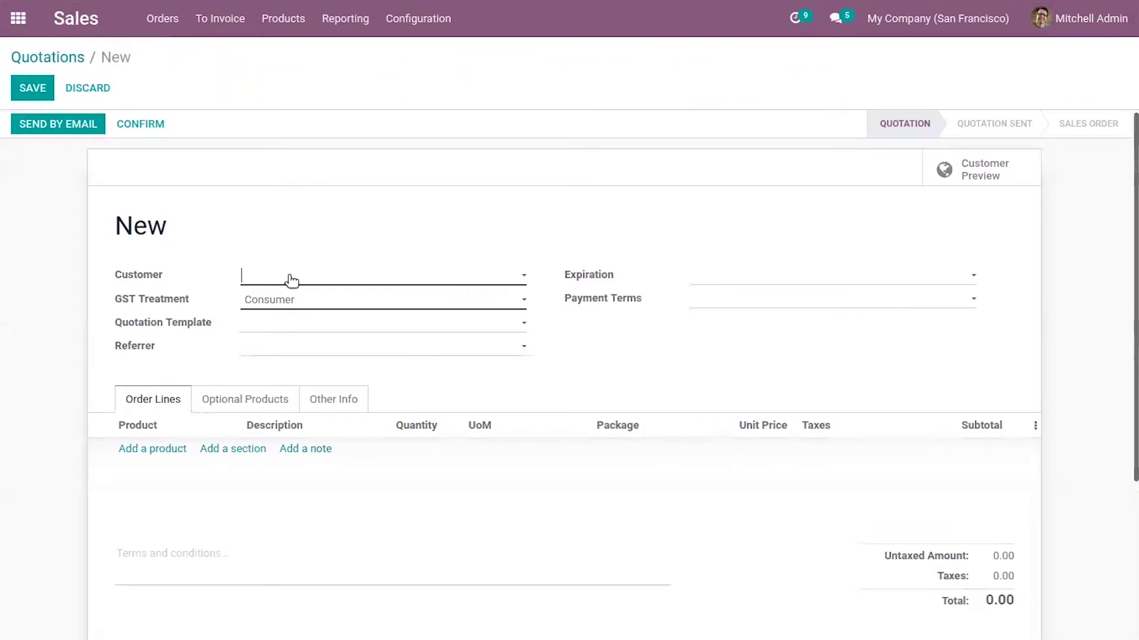
pyautogui.click(289, 277)
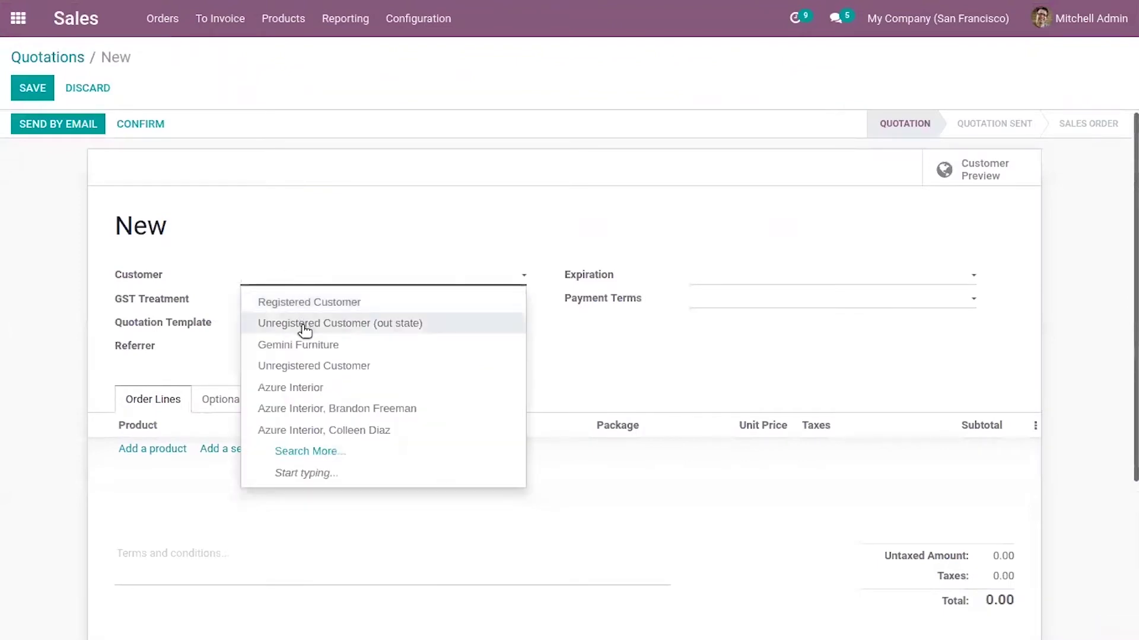
pyautogui.click(303, 346)
# Add the Computer(Kit) product to the quotation's order lines and confirm it as a sales order.
pyautogui.click(156, 449)
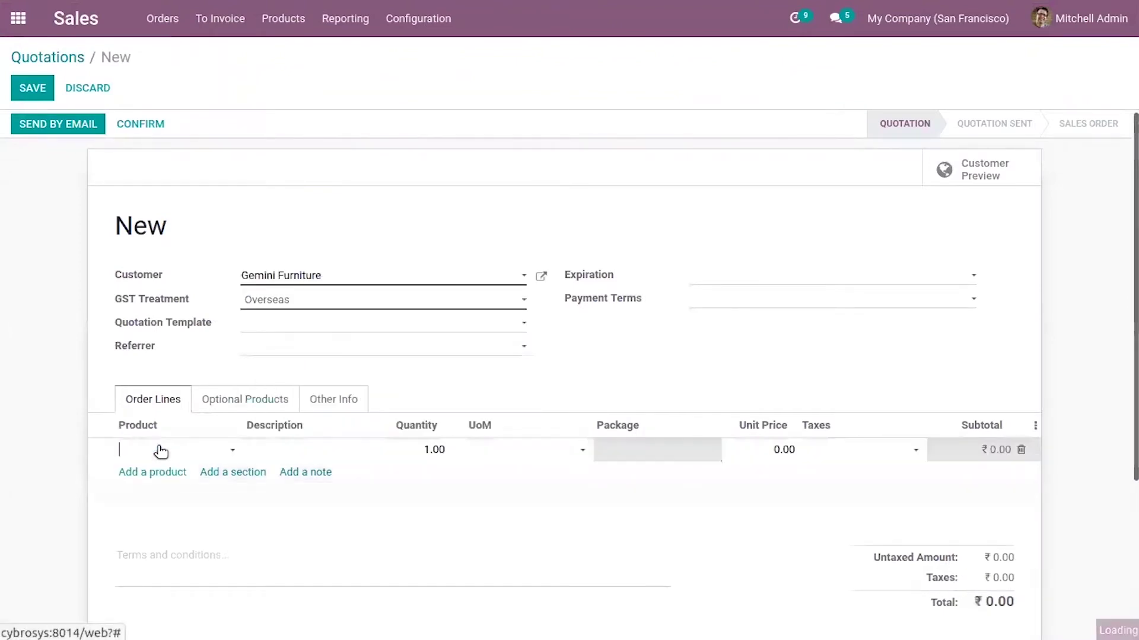
pyautogui.write('com')
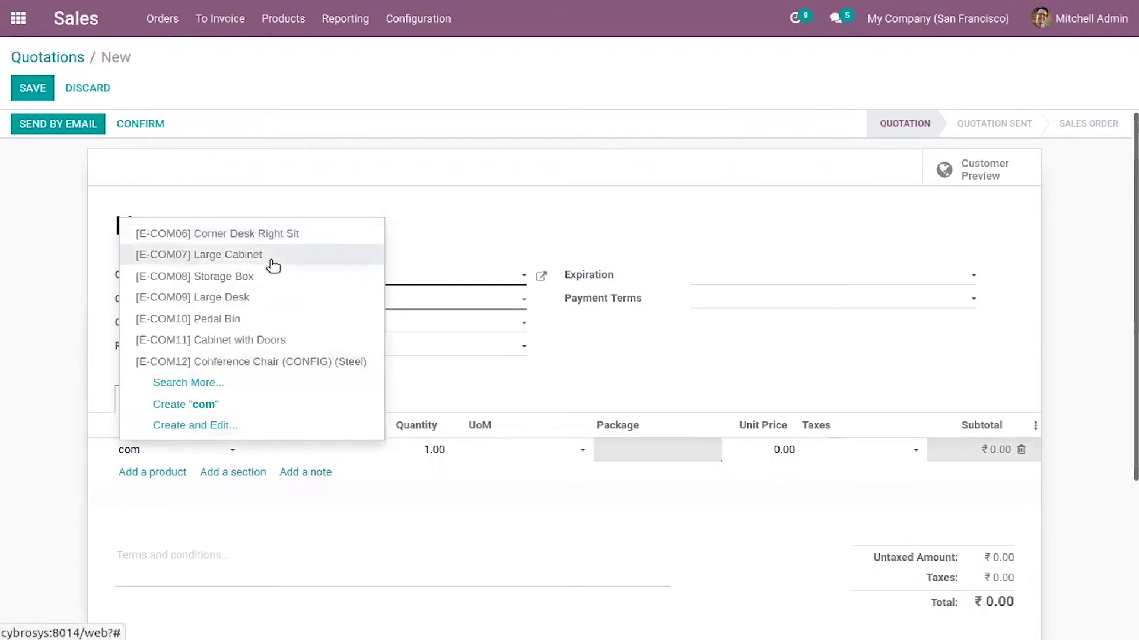
pyautogui.write('p')
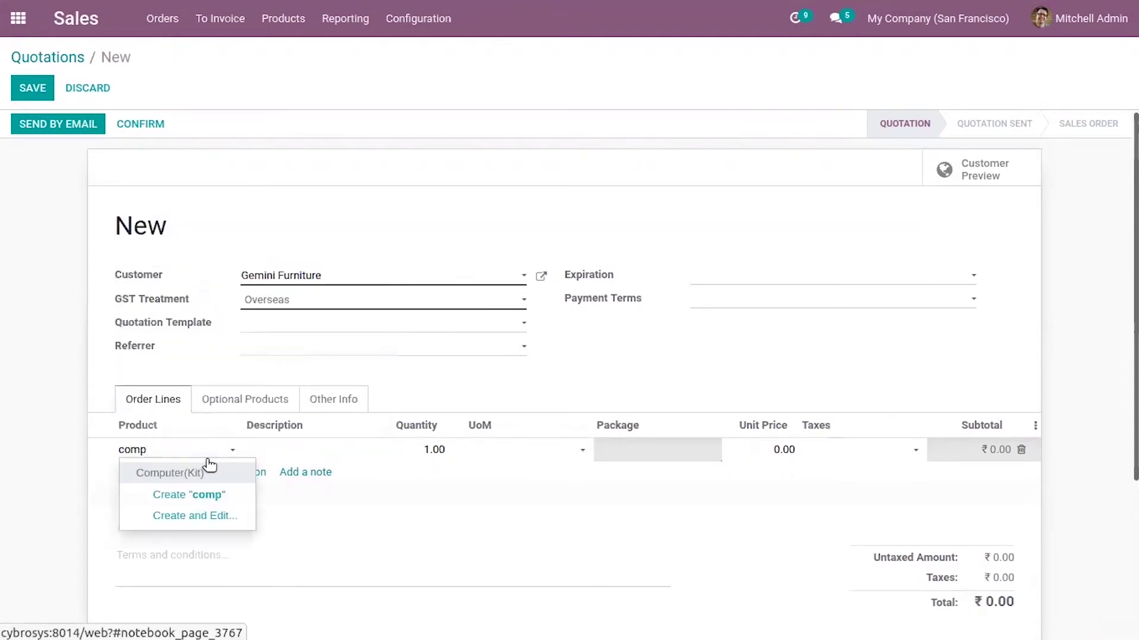
pyautogui.click(217, 473)
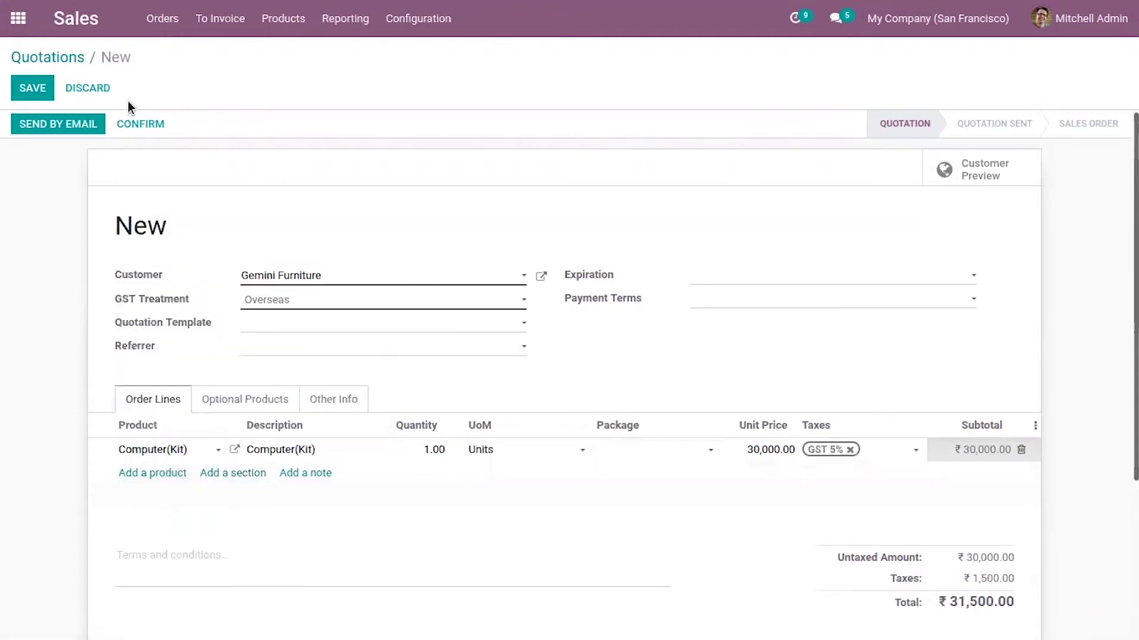
pyautogui.click(139, 122)
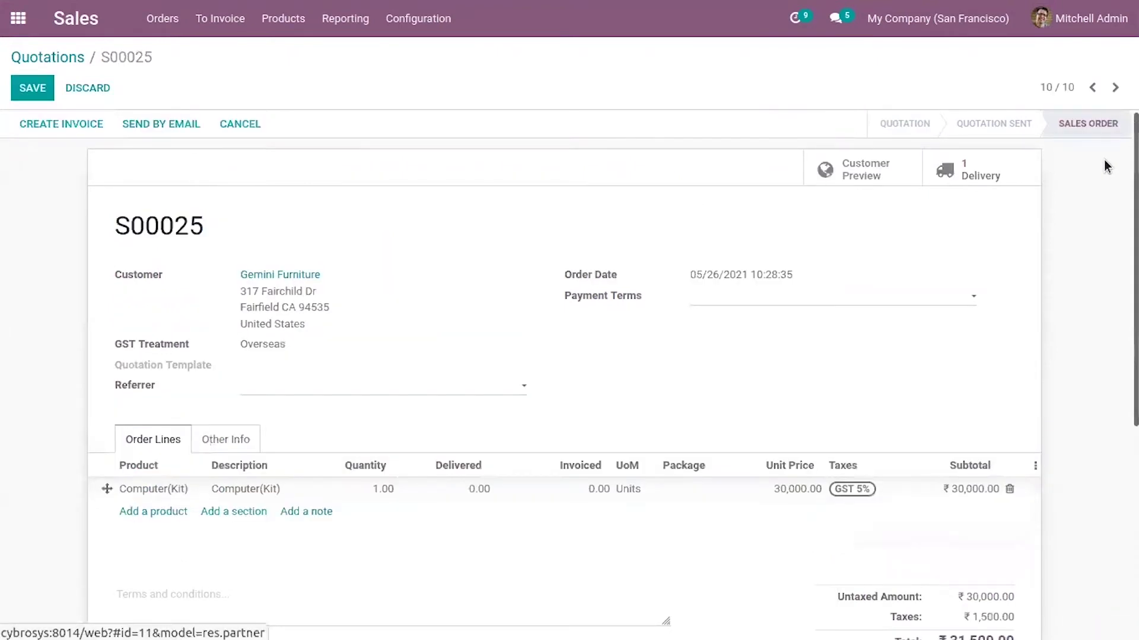
# Open the sales order's delivery, examine its detailed operations and the components' demand and reserved quantities, and return to the order.
pyautogui.click(978, 164)
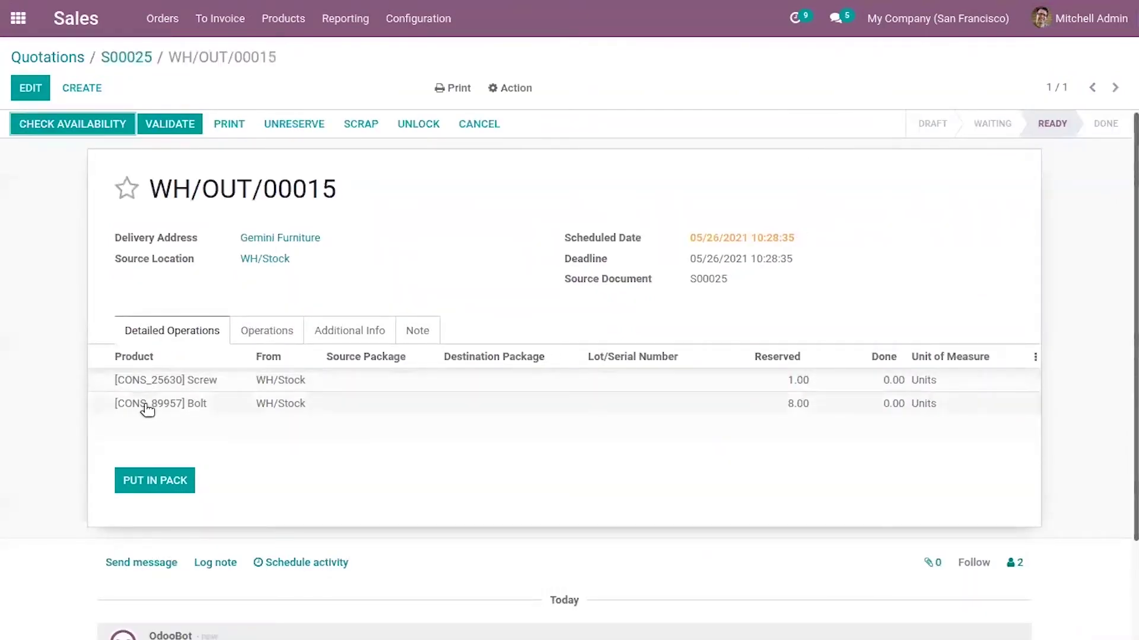
pyautogui.click(264, 330)
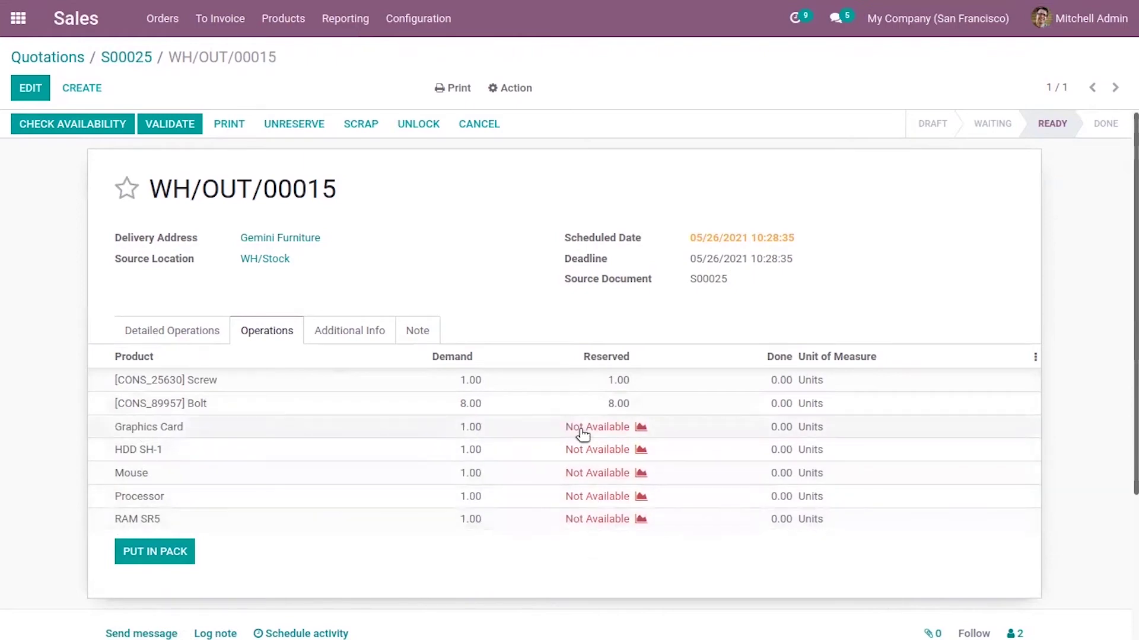
pyautogui.scroll(-3, 570, 373)
pyautogui.scroll(3, 569, 374)
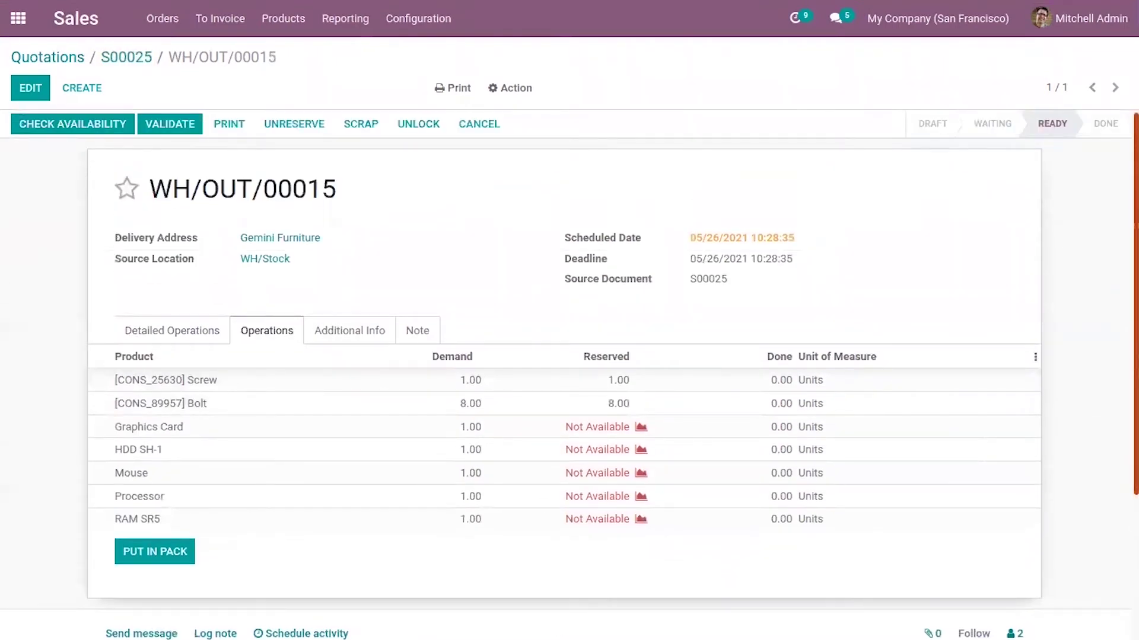
pyautogui.scroll(-3, 569, 374)
pyautogui.scroll(3, 569, 373)
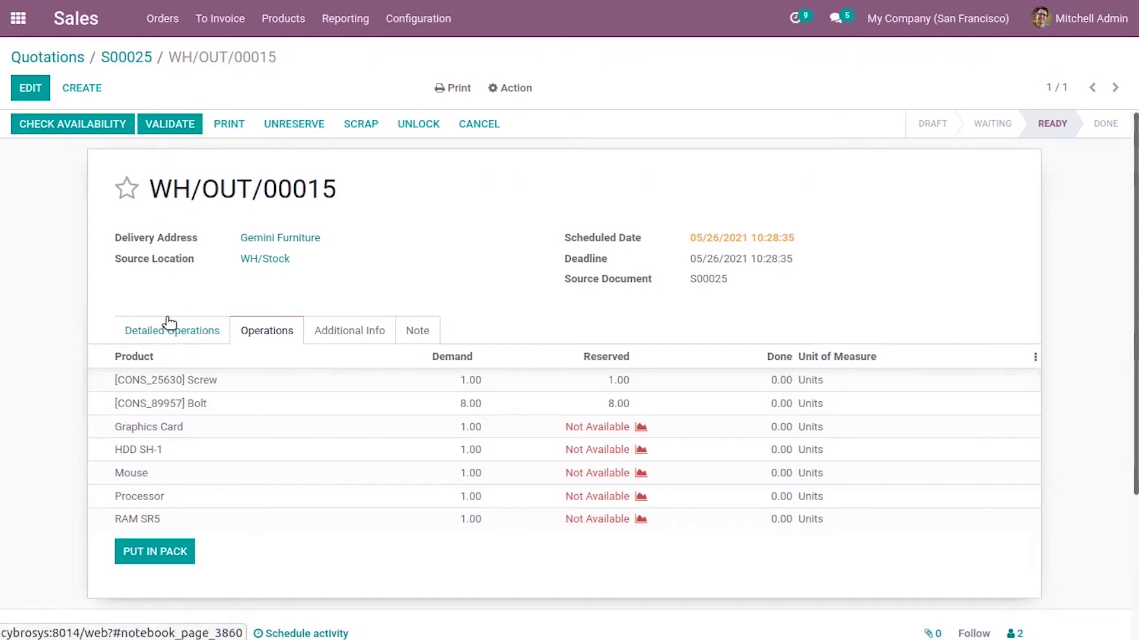
pyautogui.click(128, 55)
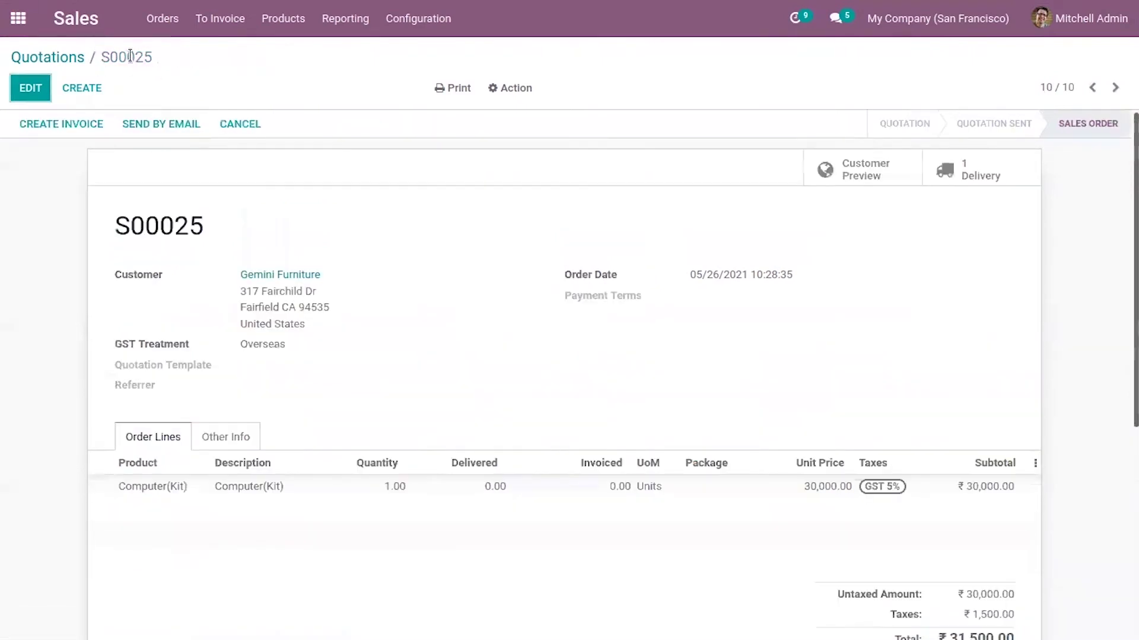
# Recheck the kit components in the delivery's operations, then go back through the sales order to the quotations list.
pyautogui.click(963, 171)
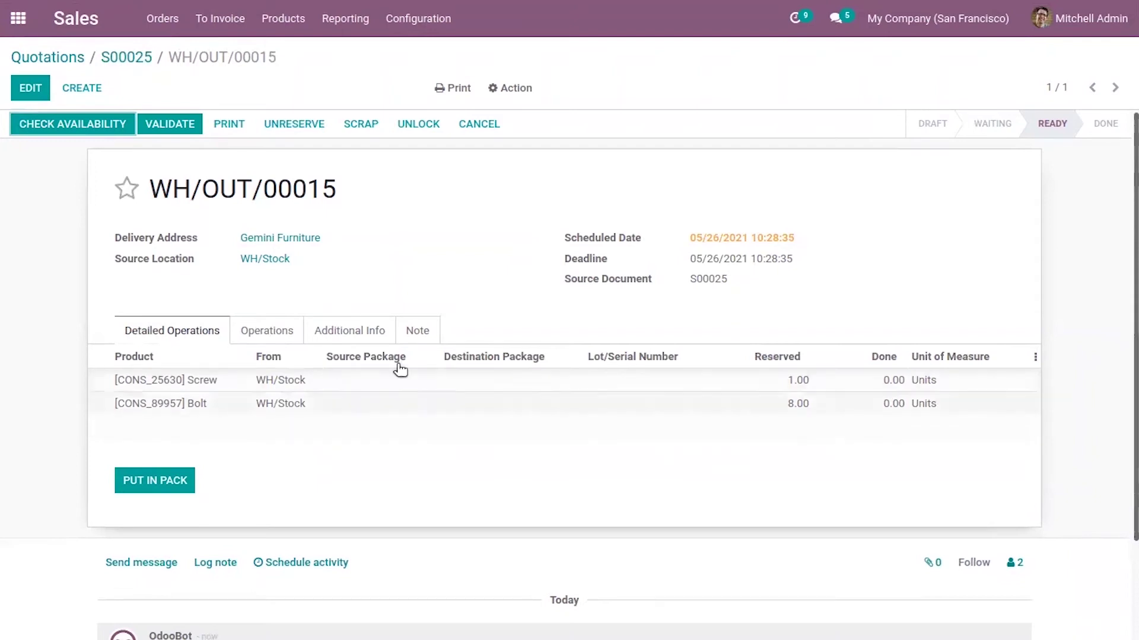
pyautogui.click(258, 329)
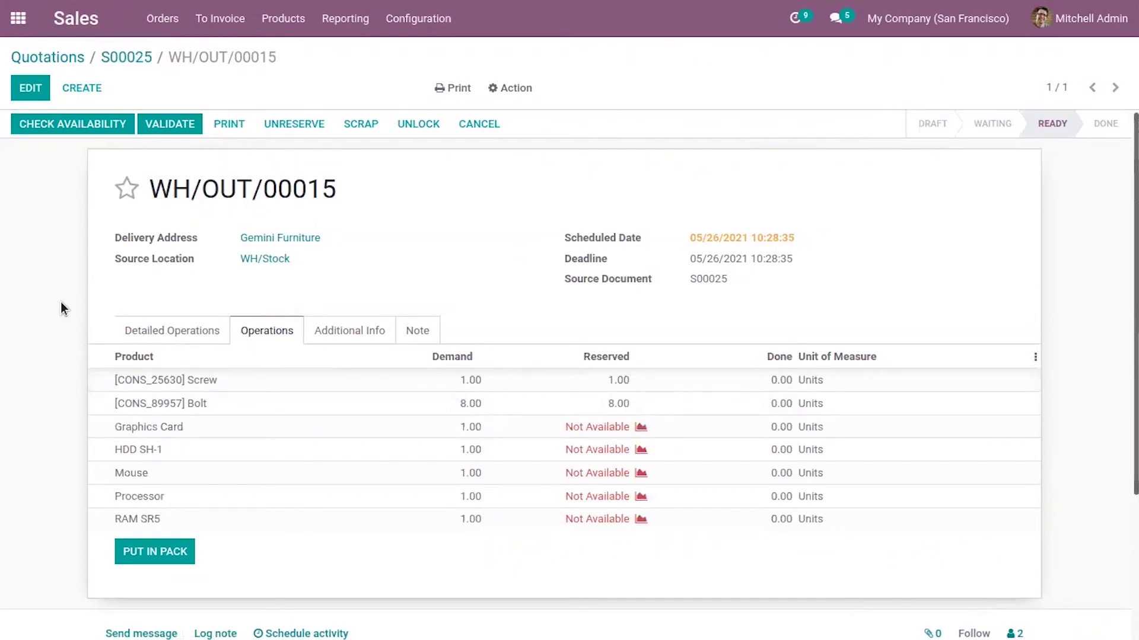
pyautogui.click(127, 57)
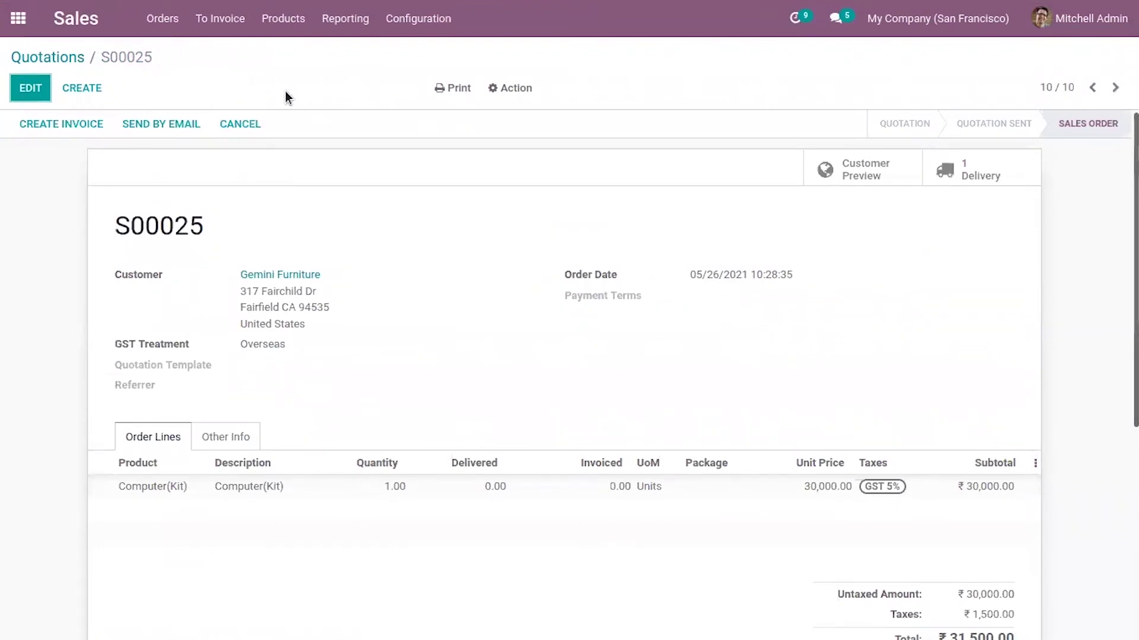
pyautogui.click(72, 59)
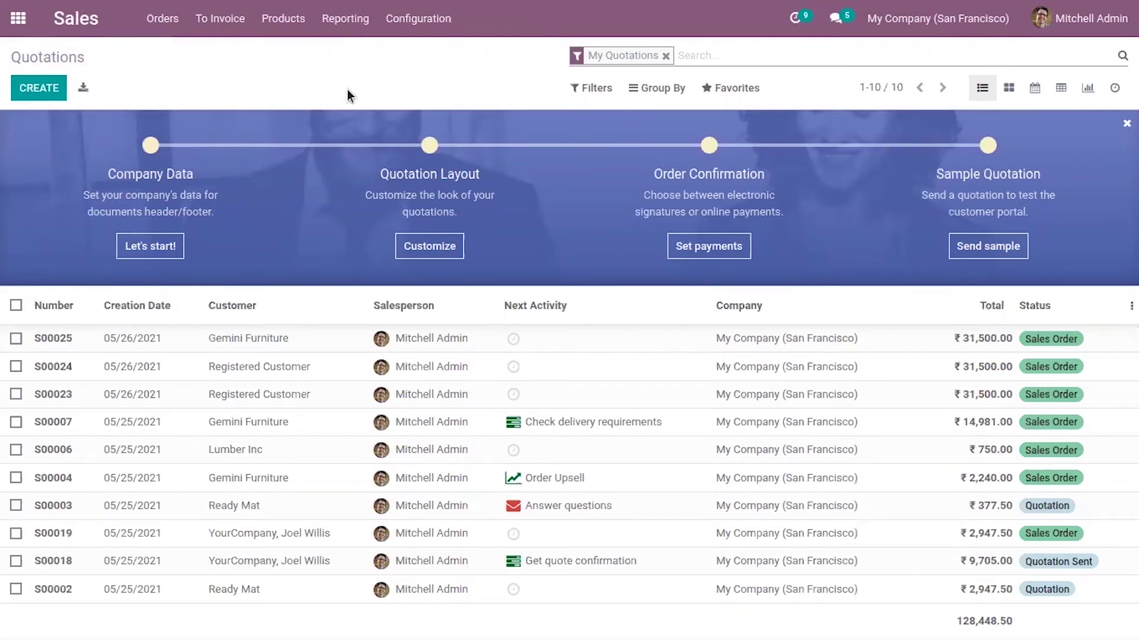
# Search the Sales product catalogue for "com" and open the Computer(Kit) product.
pyautogui.click(263, 27)
pyautogui.click(309, 55)
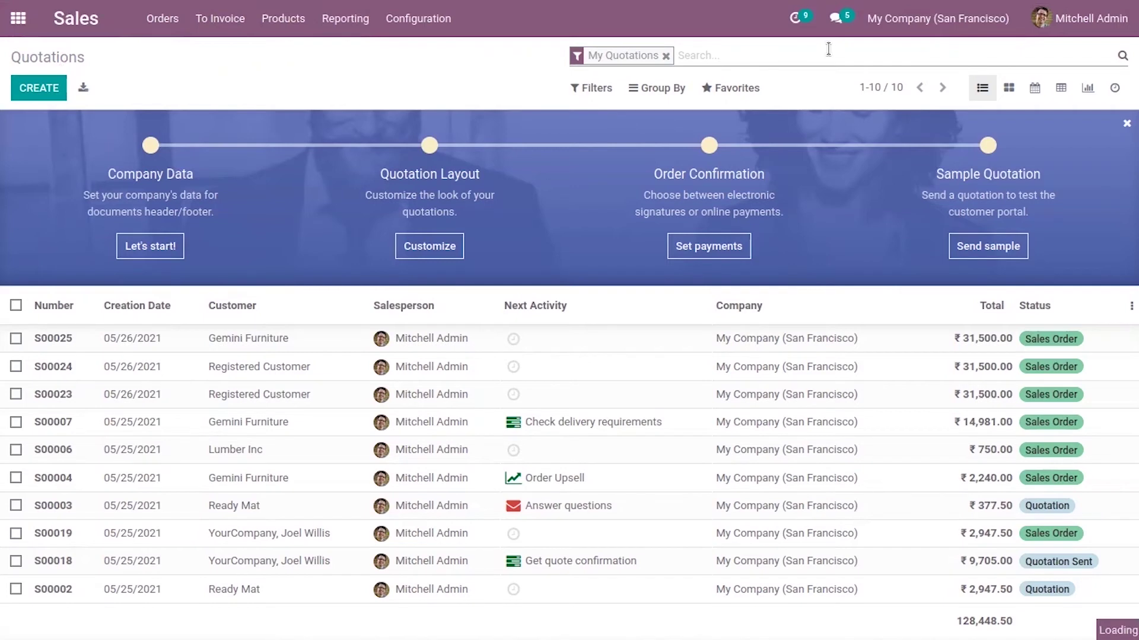
pyautogui.write('com')
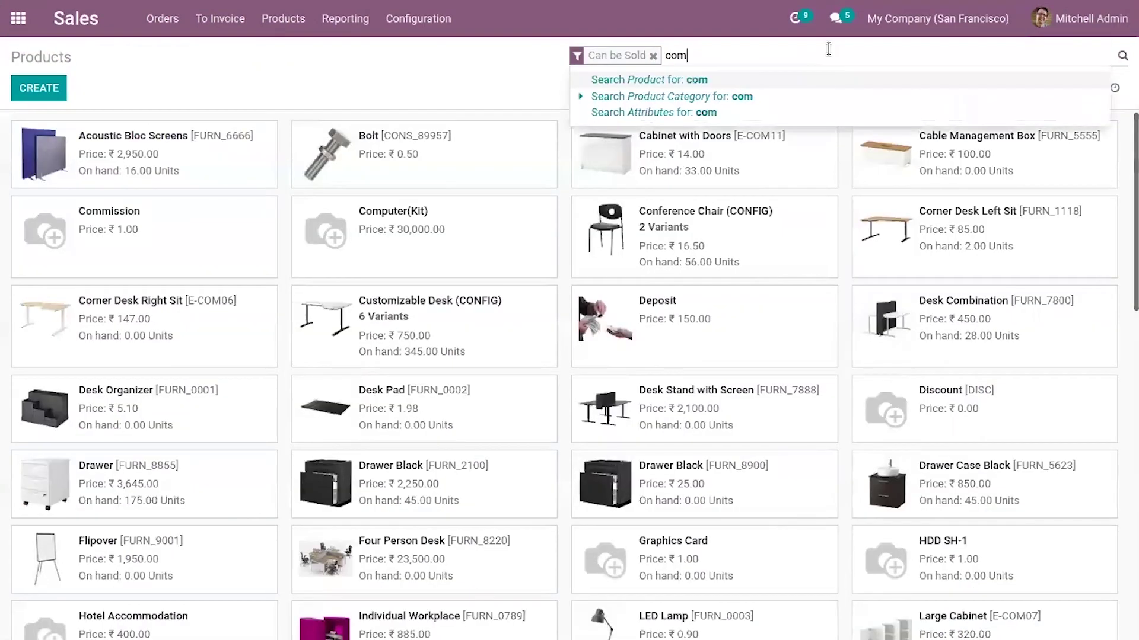
pyautogui.press('Return')
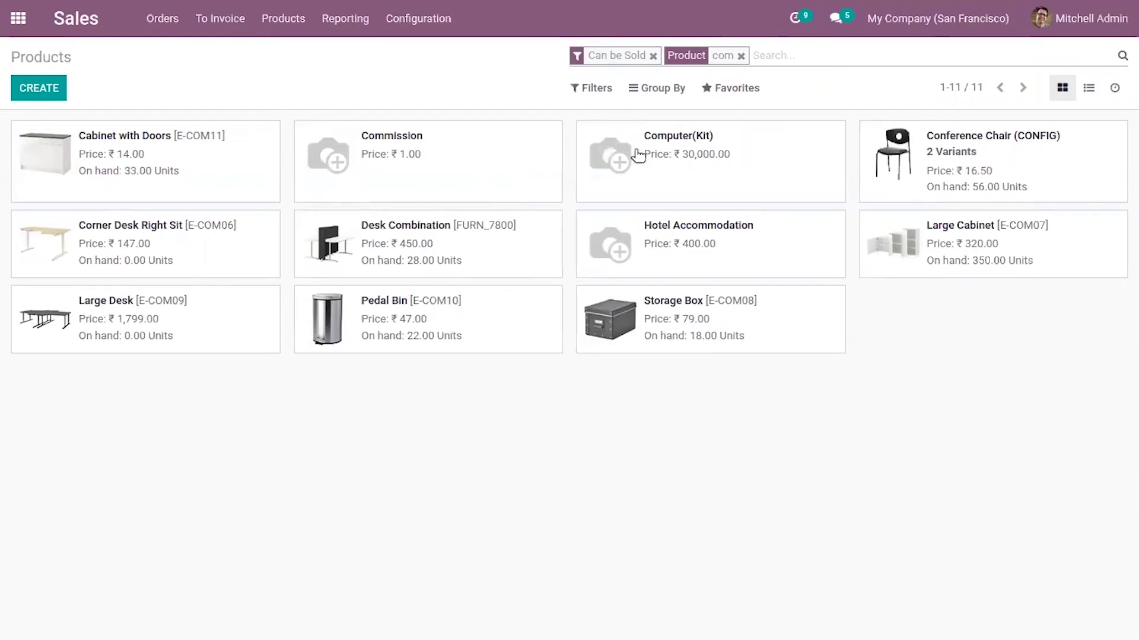
pyautogui.click(805, 183)
# Set Computer(Kit)'s product type to Storable Product with the Manufacture and Replenish on Order (MTO) routes enabled, and save the product.
pyautogui.click(32, 88)
pyautogui.click(295, 351)
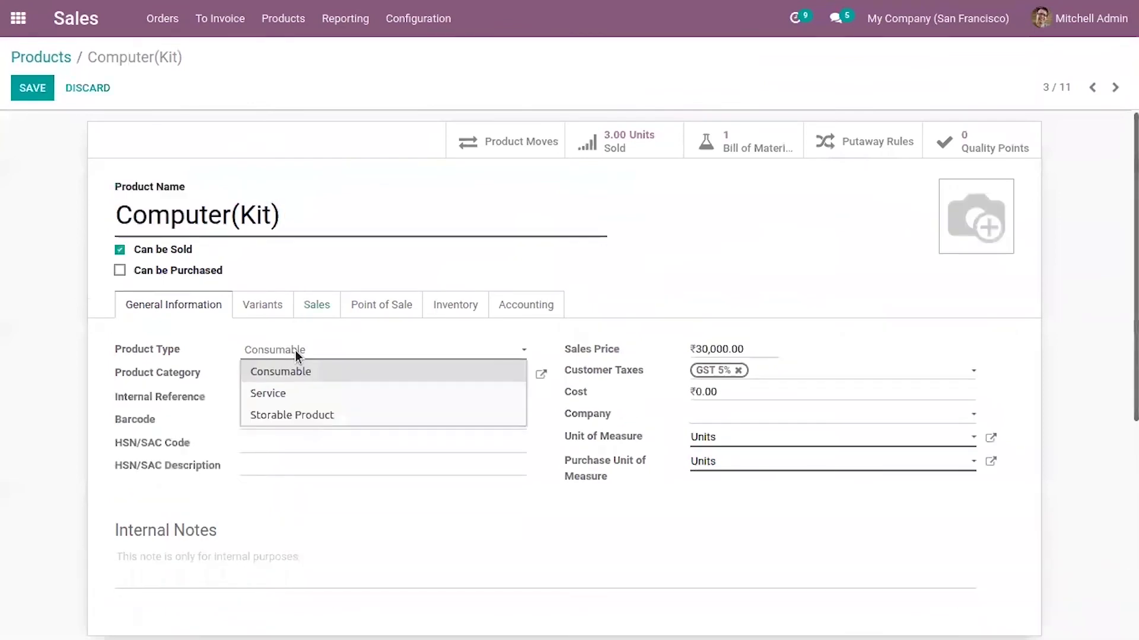
pyautogui.click(299, 415)
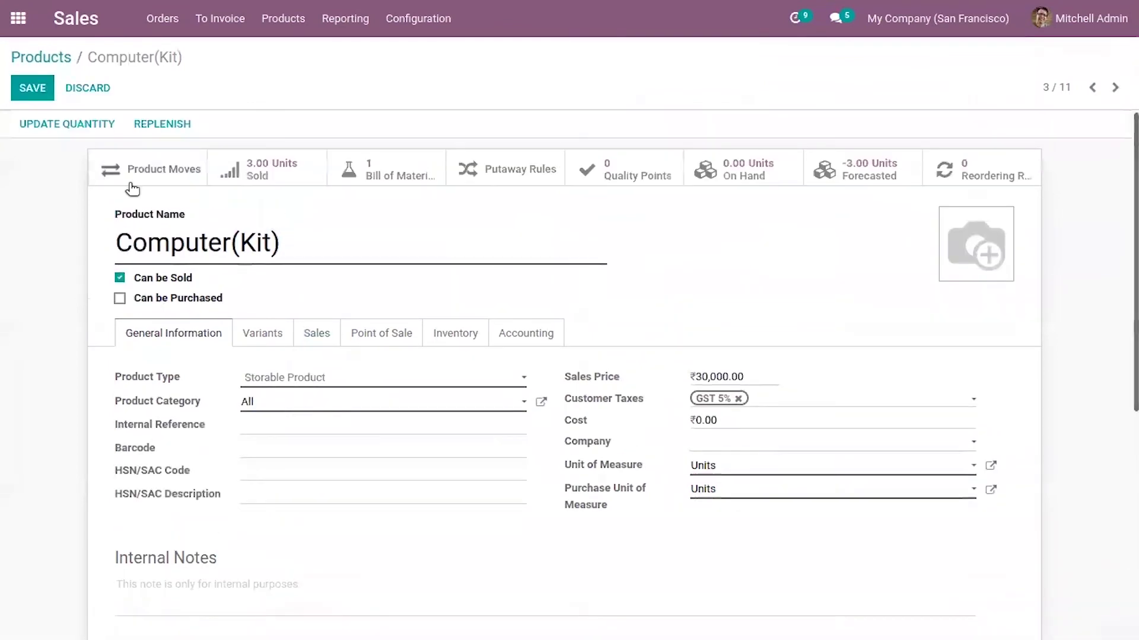
pyautogui.click(463, 339)
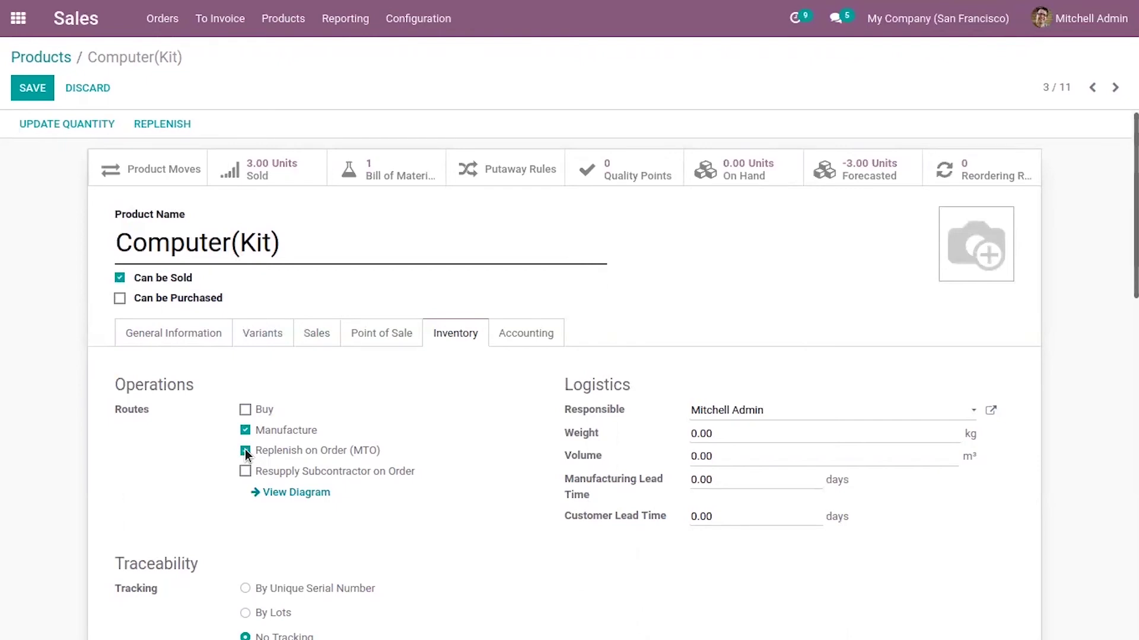
pyautogui.click(32, 87)
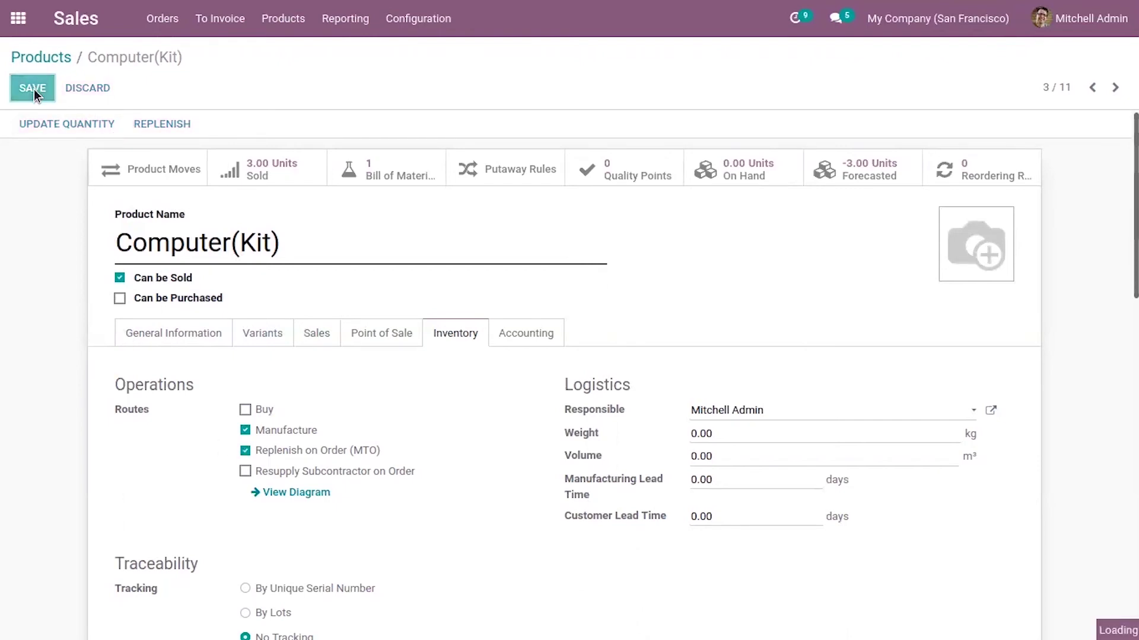
# Leave the product, switch to the Manufacturing module and open the Computer(Kit) bill of materials.
pyautogui.click(58, 57)
pyautogui.click(285, 21)
pyautogui.moveTo(270, 17)
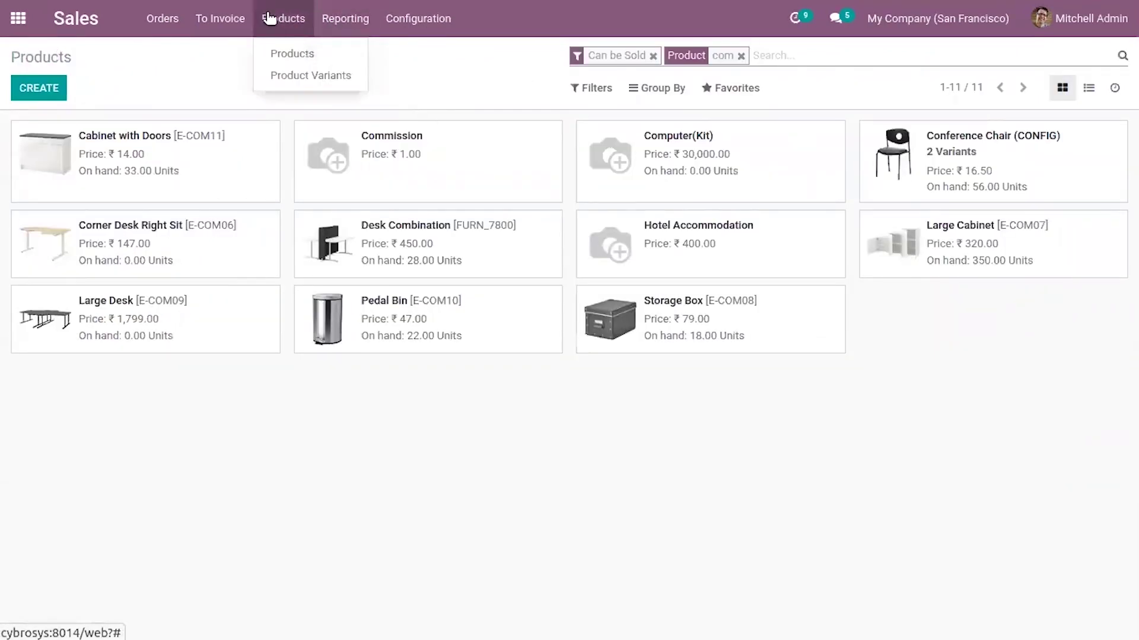
pyautogui.click(22, 17)
pyautogui.write('man')
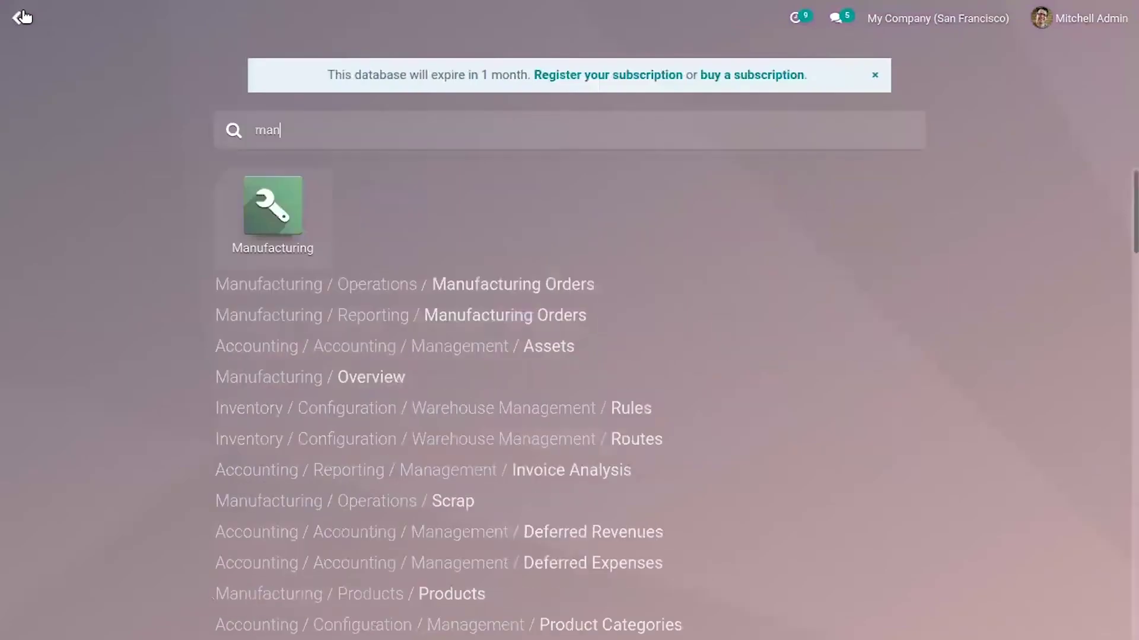
pyautogui.click(253, 176)
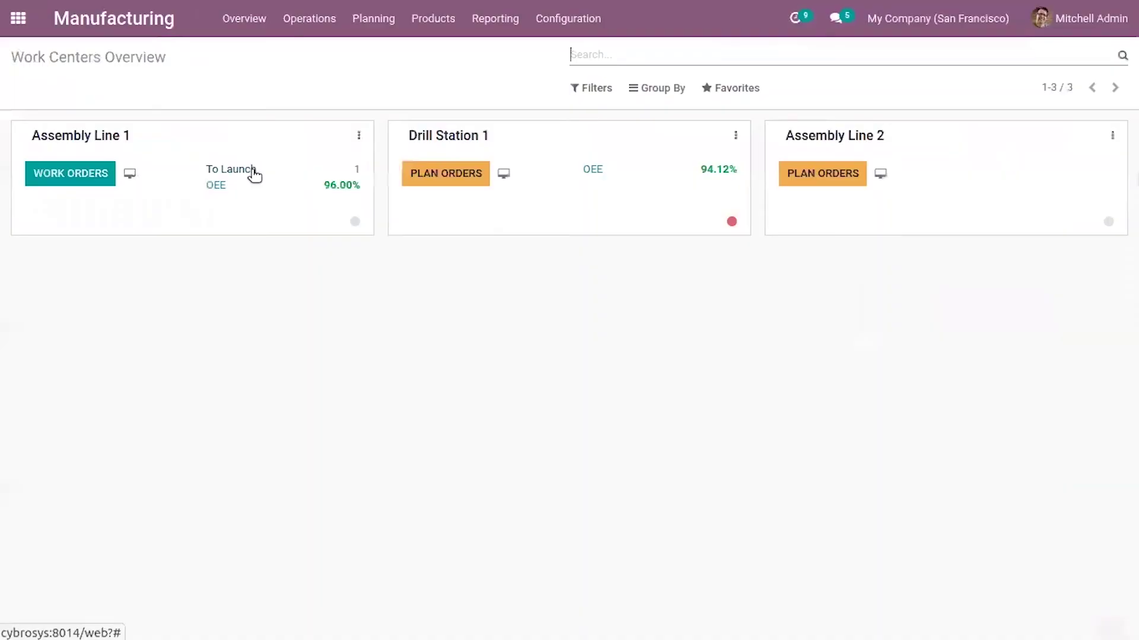
pyautogui.click(422, 19)
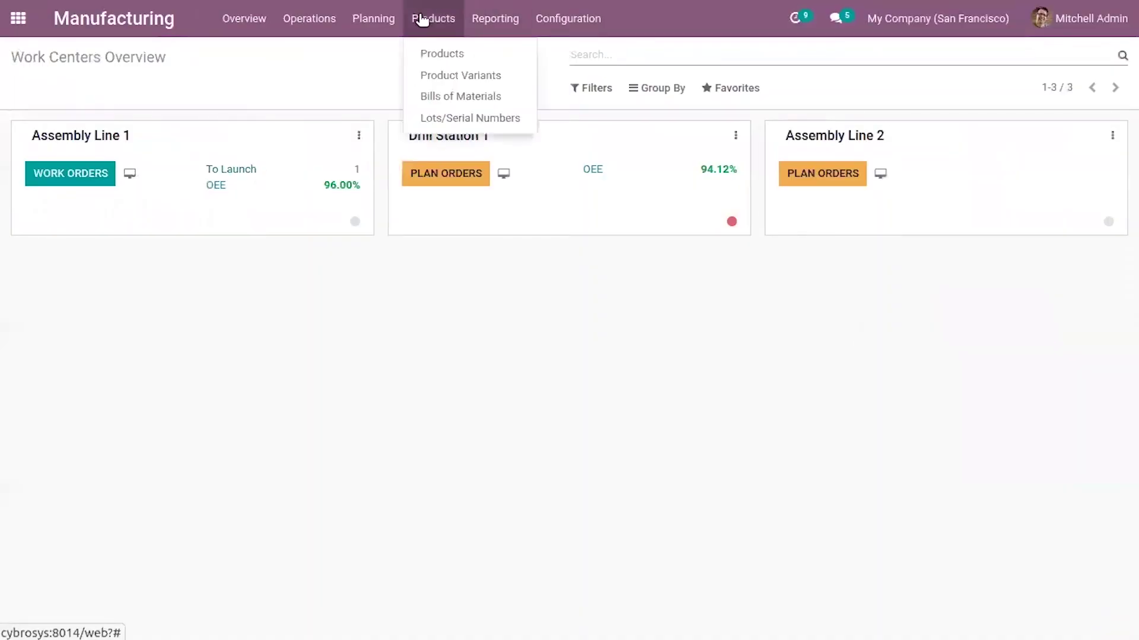
pyautogui.click(436, 96)
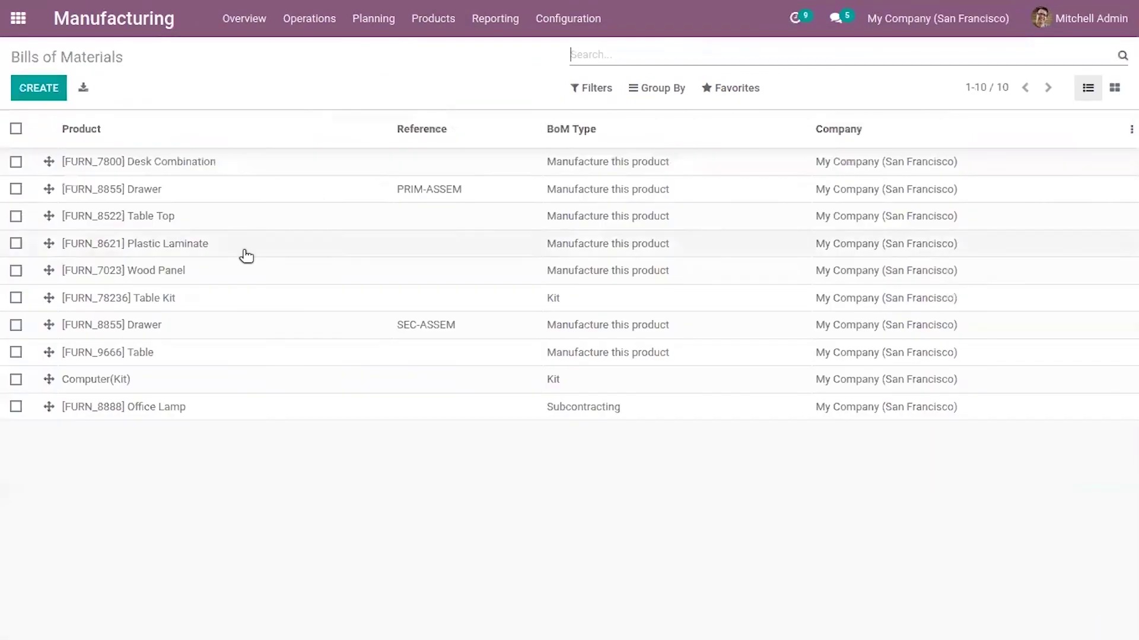
pyautogui.click(129, 381)
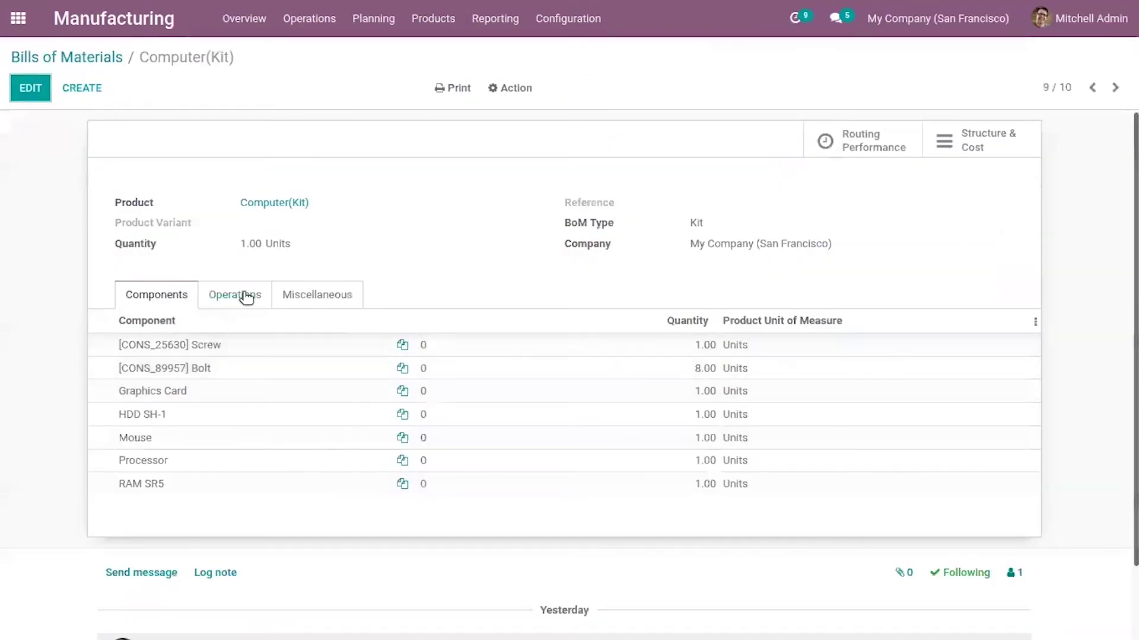
# Change the Computer(Kit) bill of materials' BoM type to Manufacture this product and save it.
pyautogui.click(19, 92)
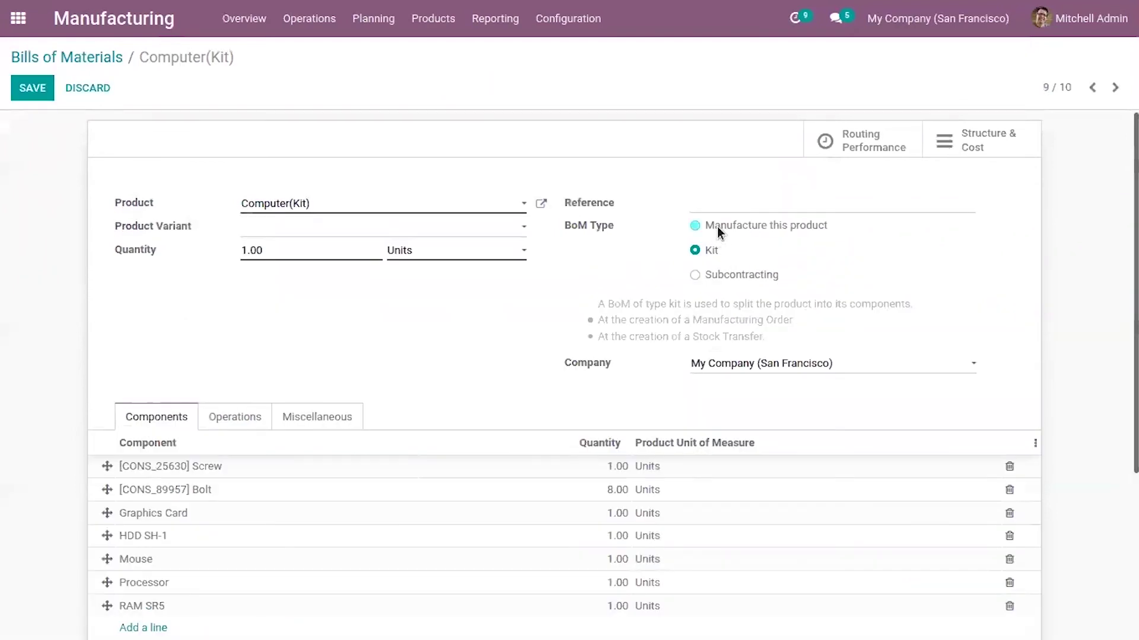
pyautogui.click(718, 231)
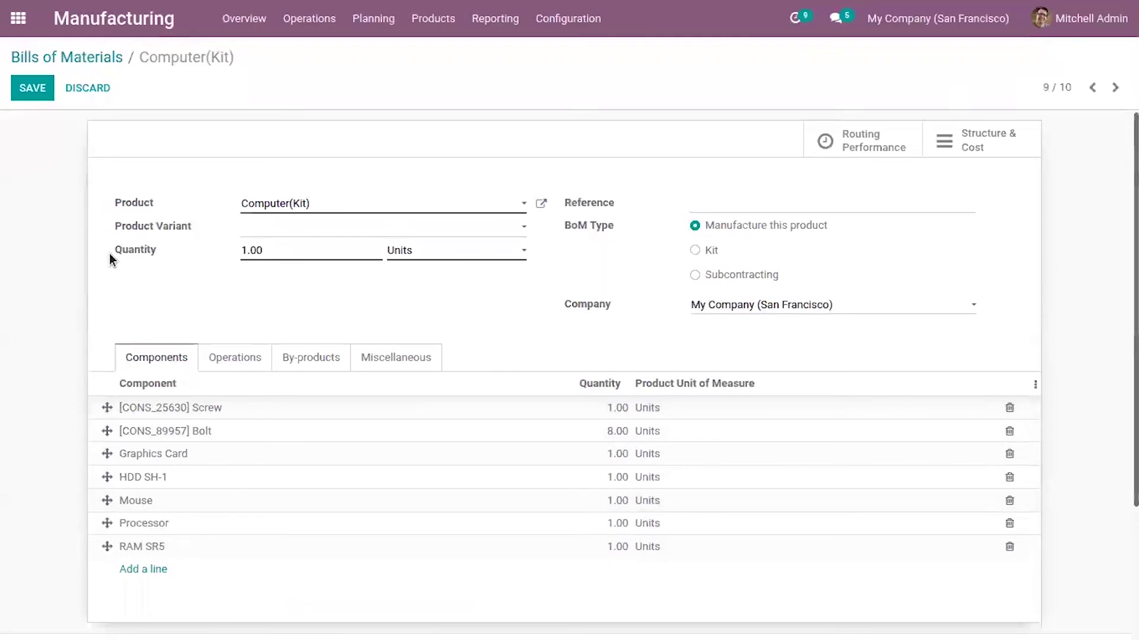
pyautogui.click(31, 93)
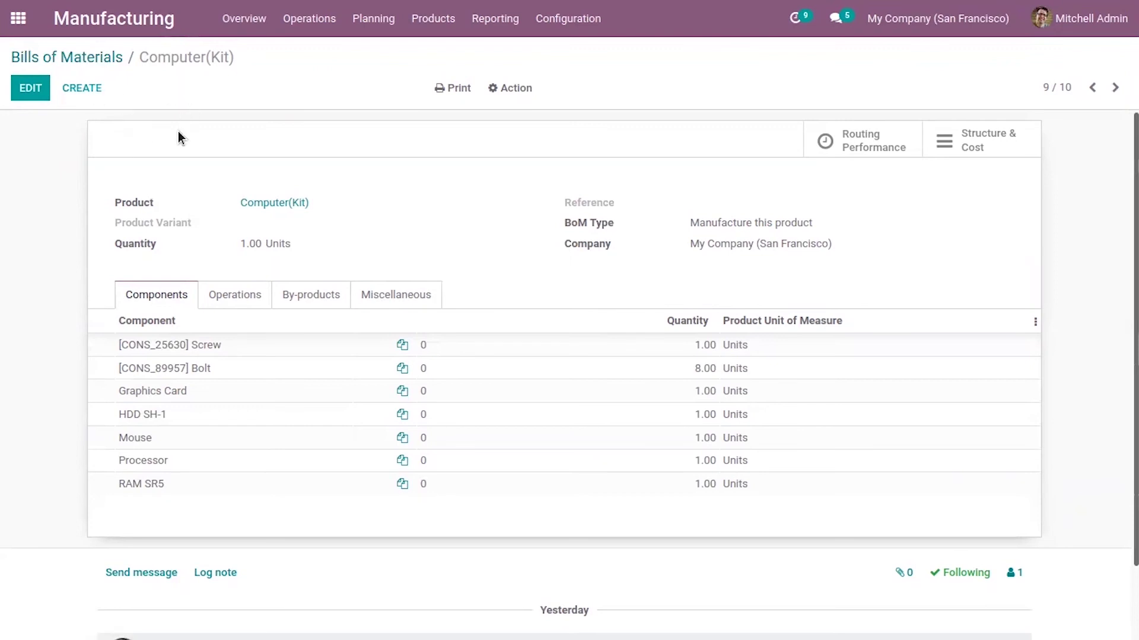
# Switch to the Sales module and create a new quotation for the customer Registered Customer.
pyautogui.click(18, 24)
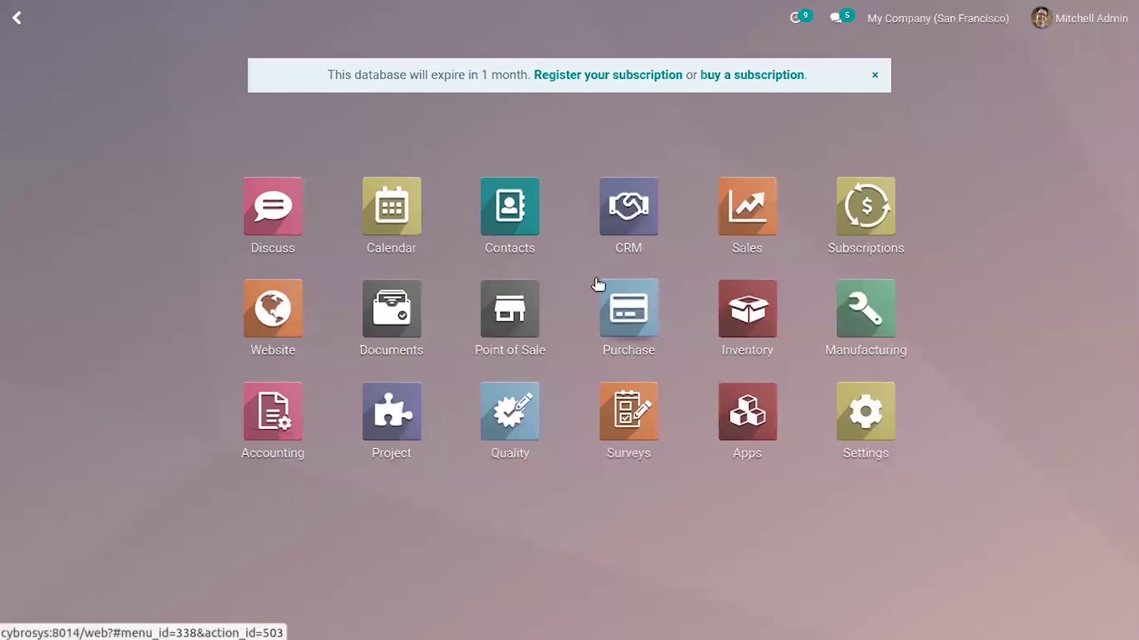
pyautogui.click(746, 195)
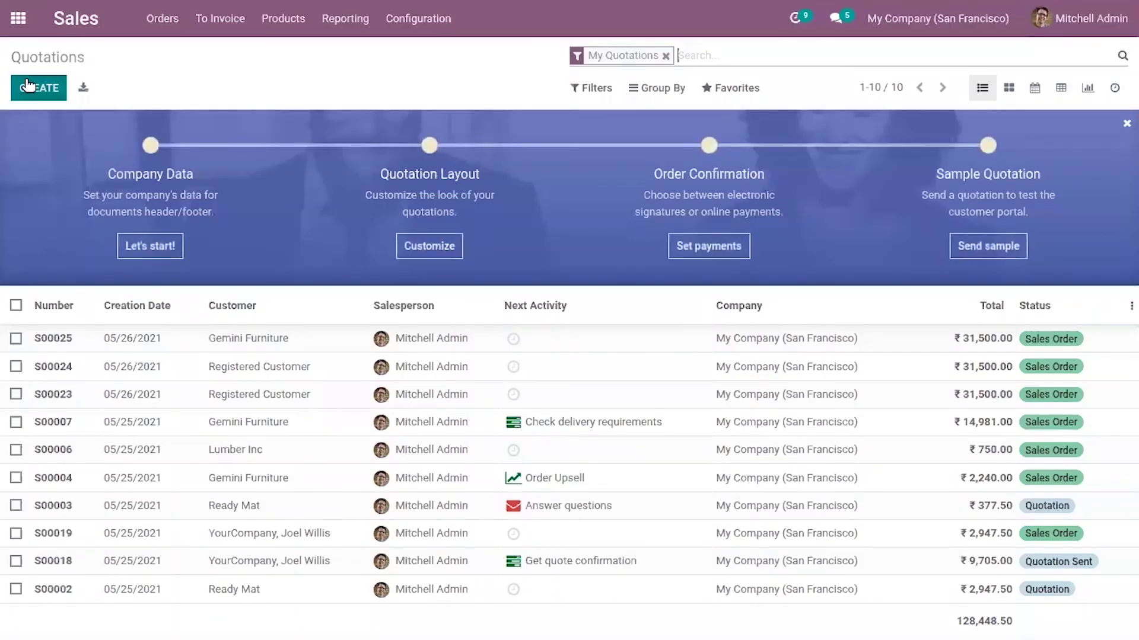
pyautogui.click(27, 86)
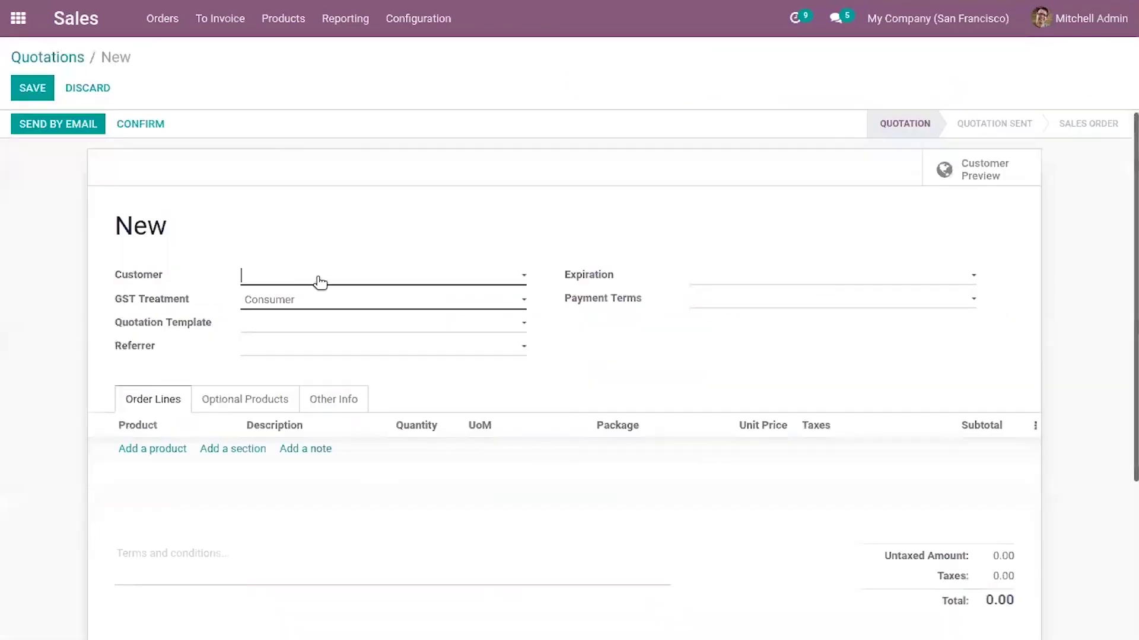
pyautogui.click(319, 280)
pyautogui.click(298, 302)
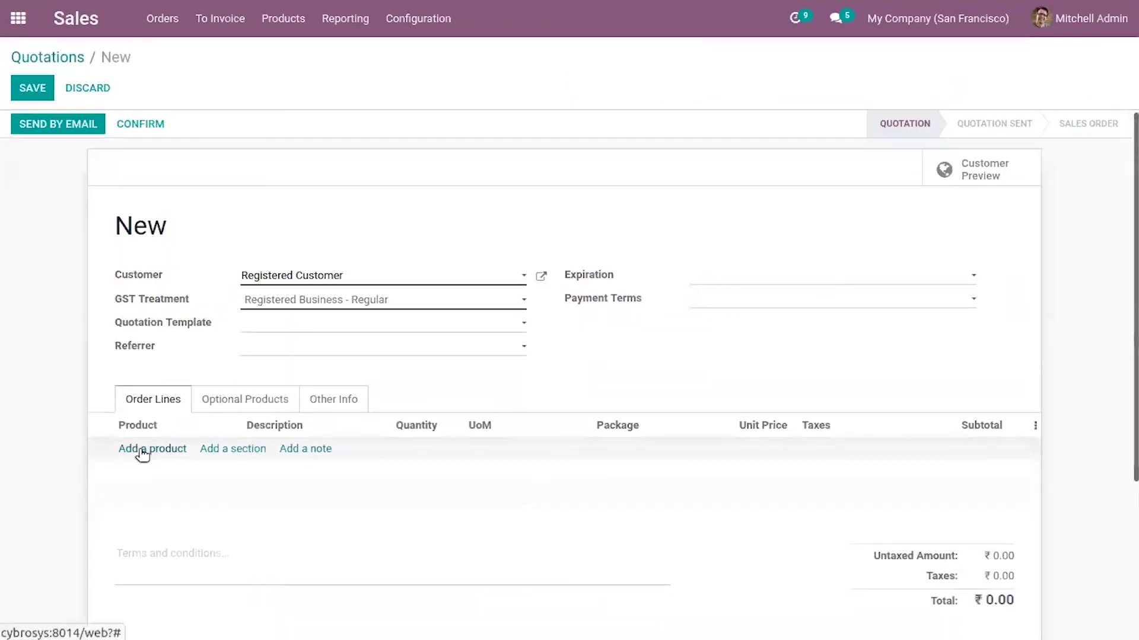
# Add the Computer(Kit) product to the quotation's order lines and confirm it as a sales order.
pyautogui.click(142, 451)
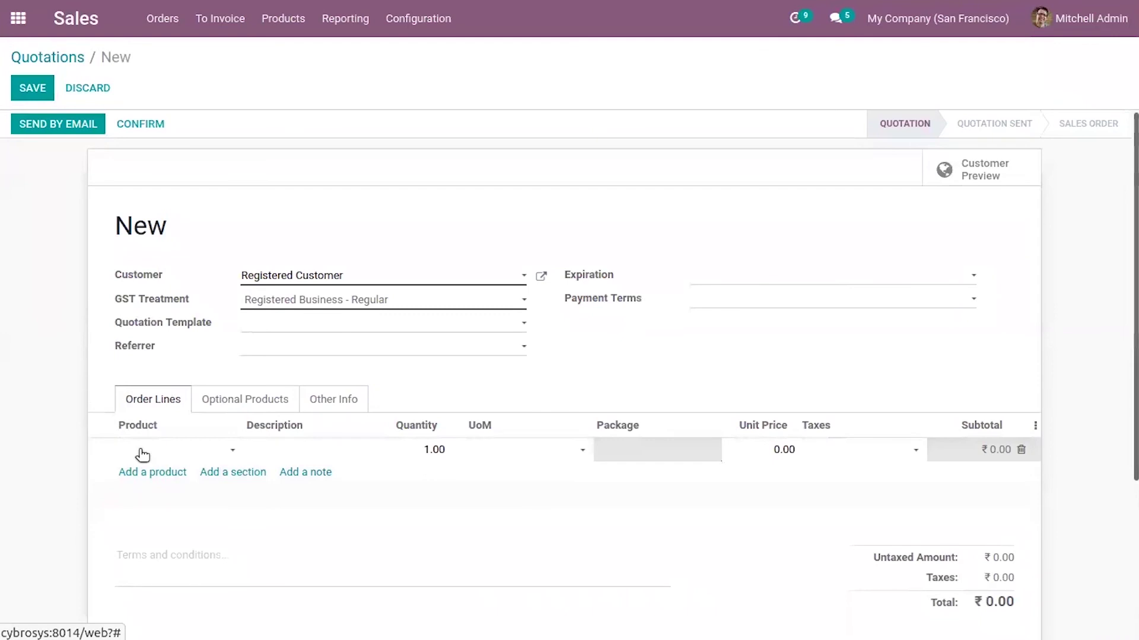
pyautogui.write('comp')
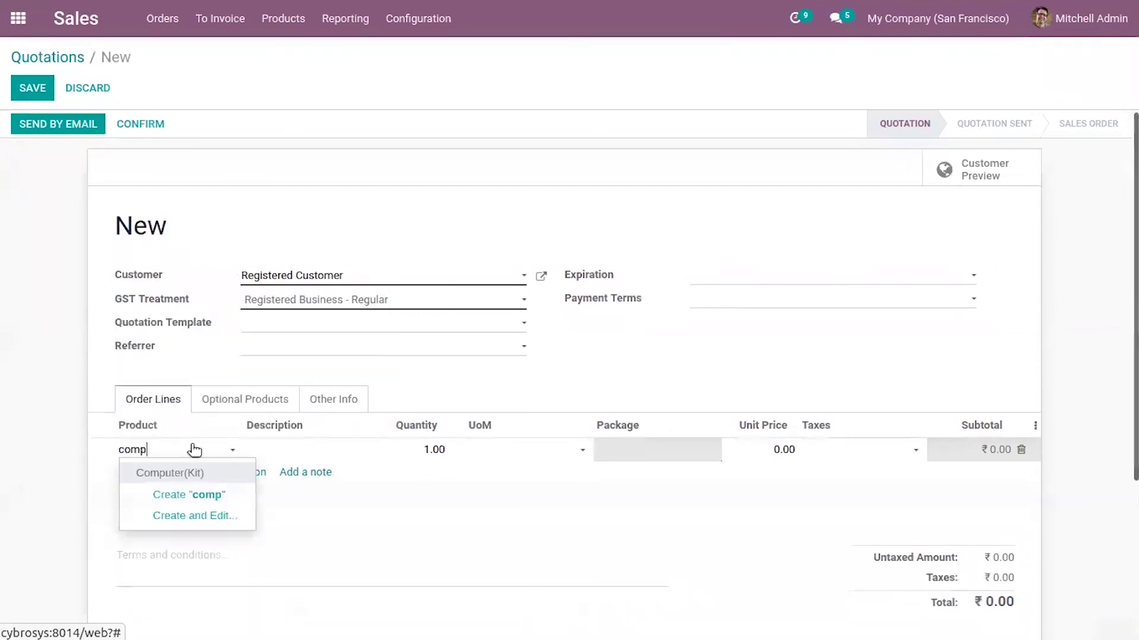
pyautogui.click(218, 471)
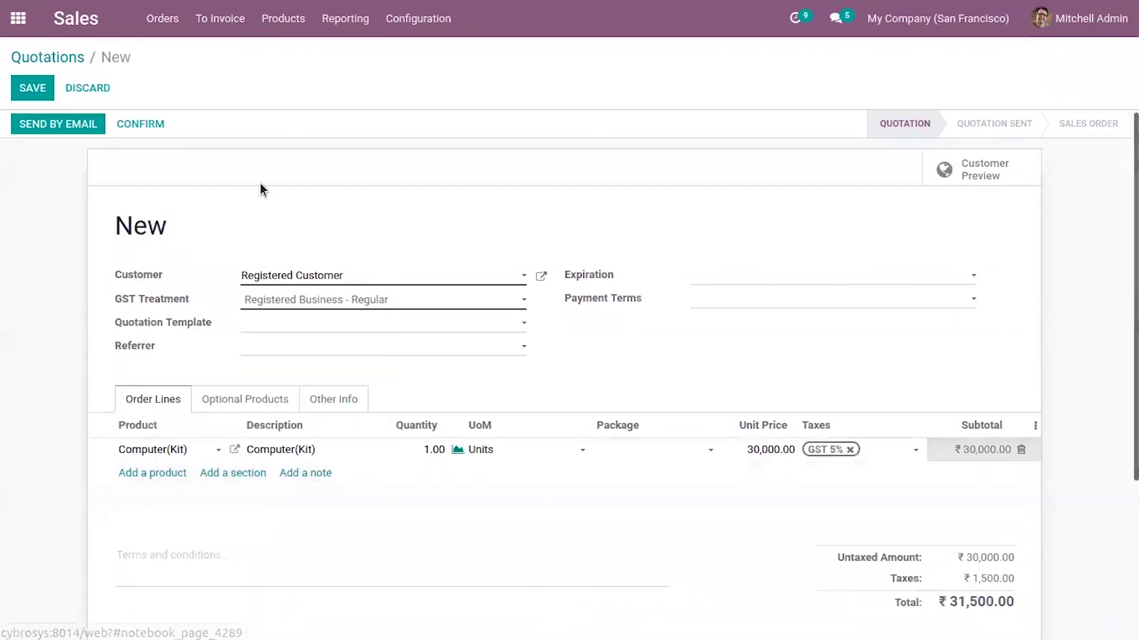
pyautogui.click(128, 126)
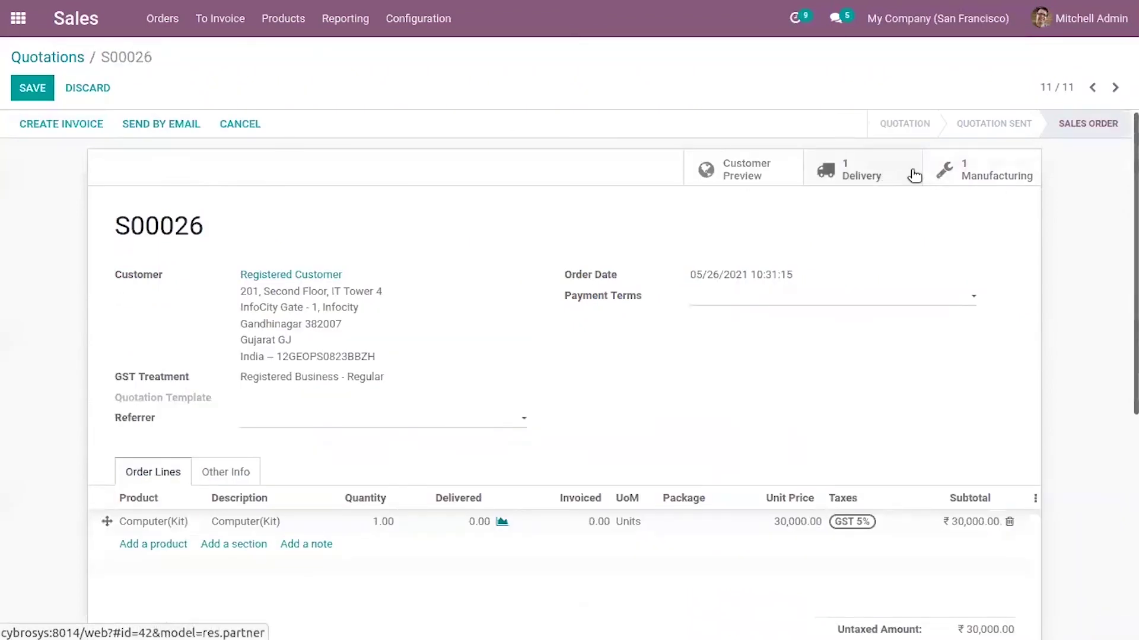
# Review the sales order's linked manufacturing order and its delivery's operations, and return to the quotations list.
pyautogui.click(982, 175)
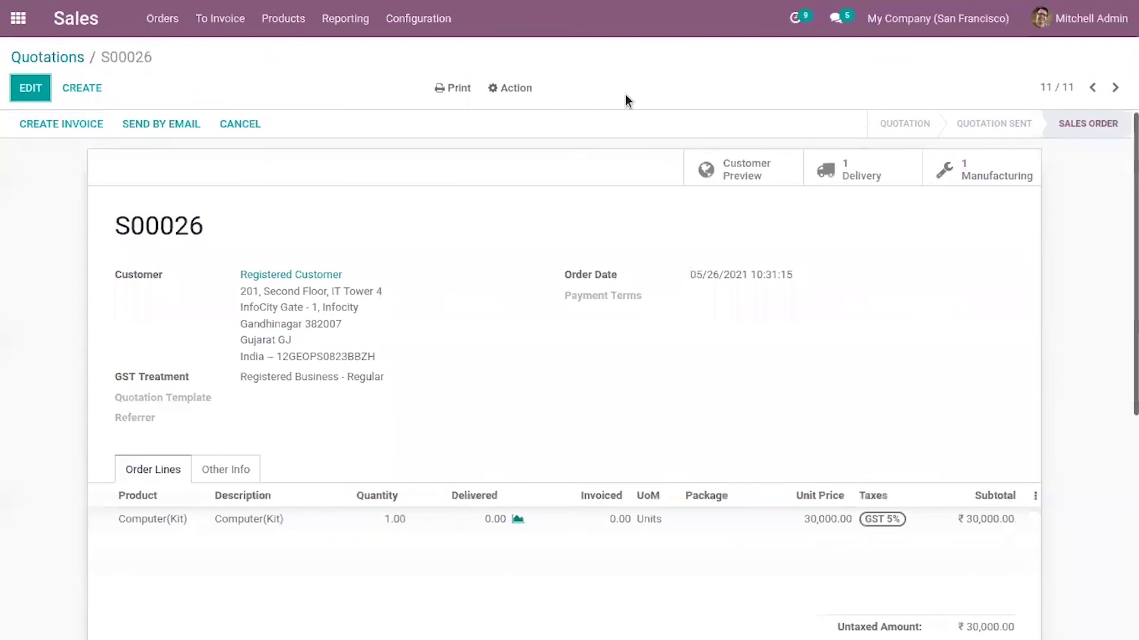
pyautogui.click(889, 171)
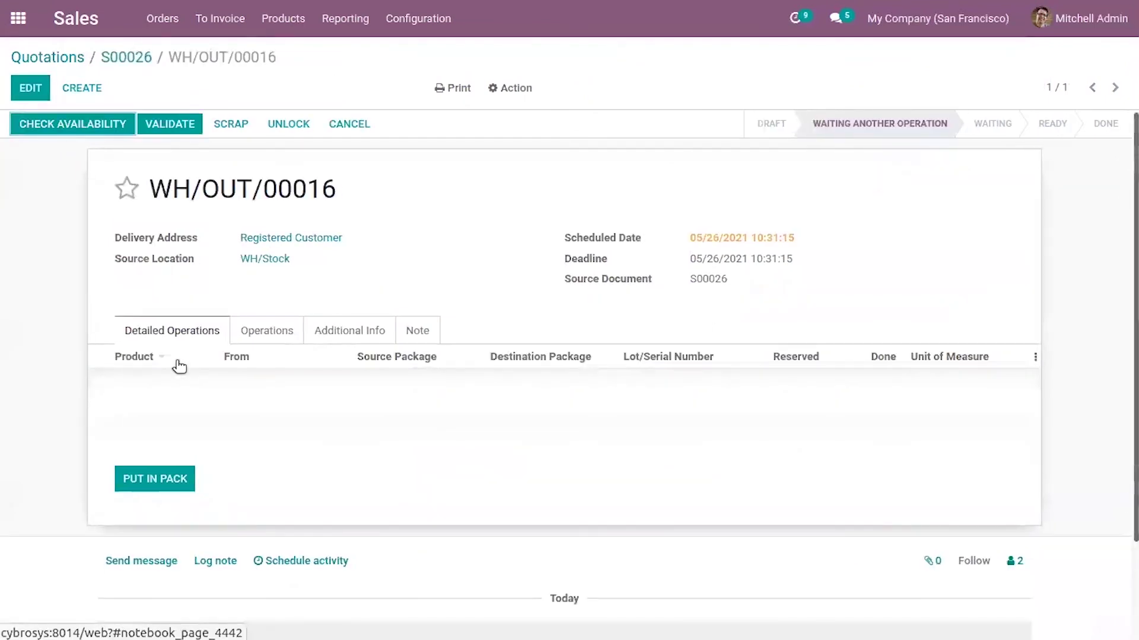
pyautogui.click(265, 334)
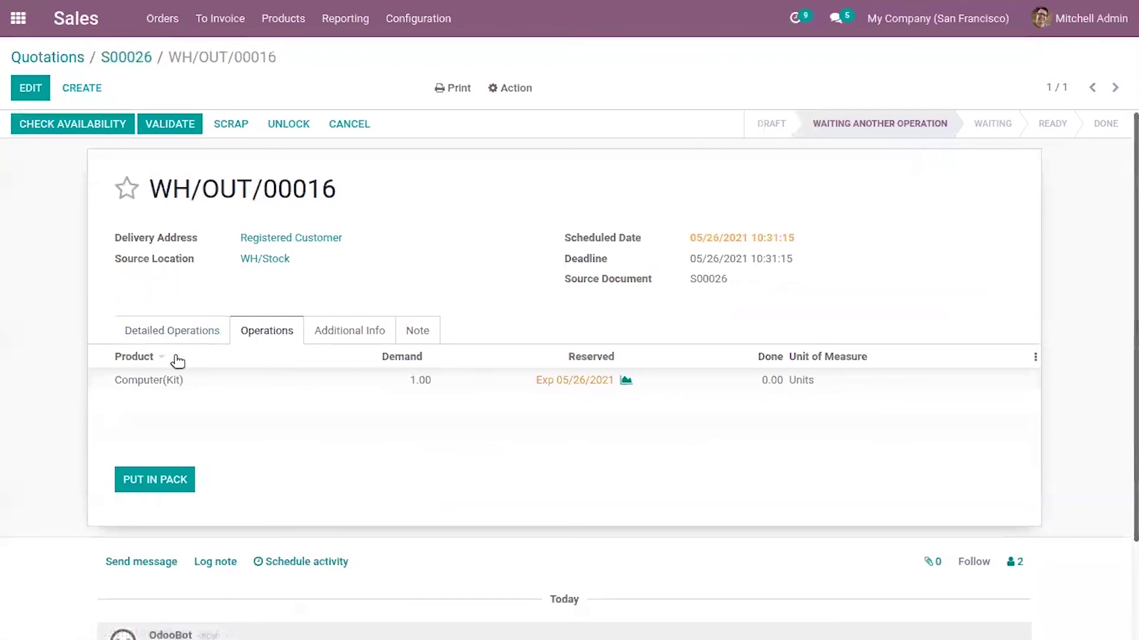
pyautogui.click(121, 56)
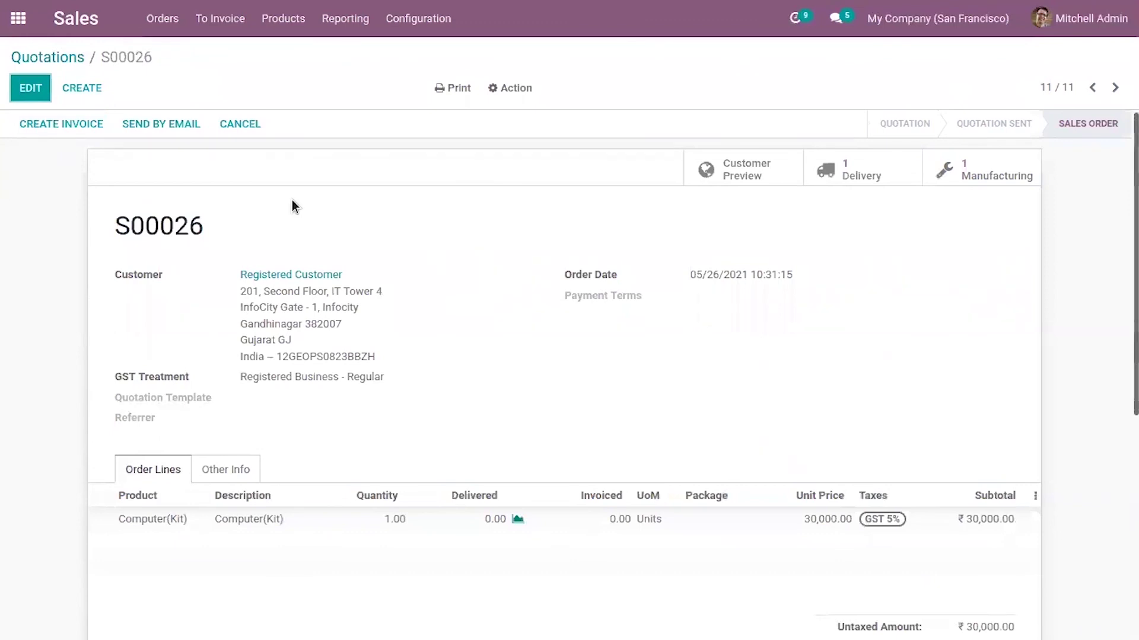
pyautogui.click(70, 58)
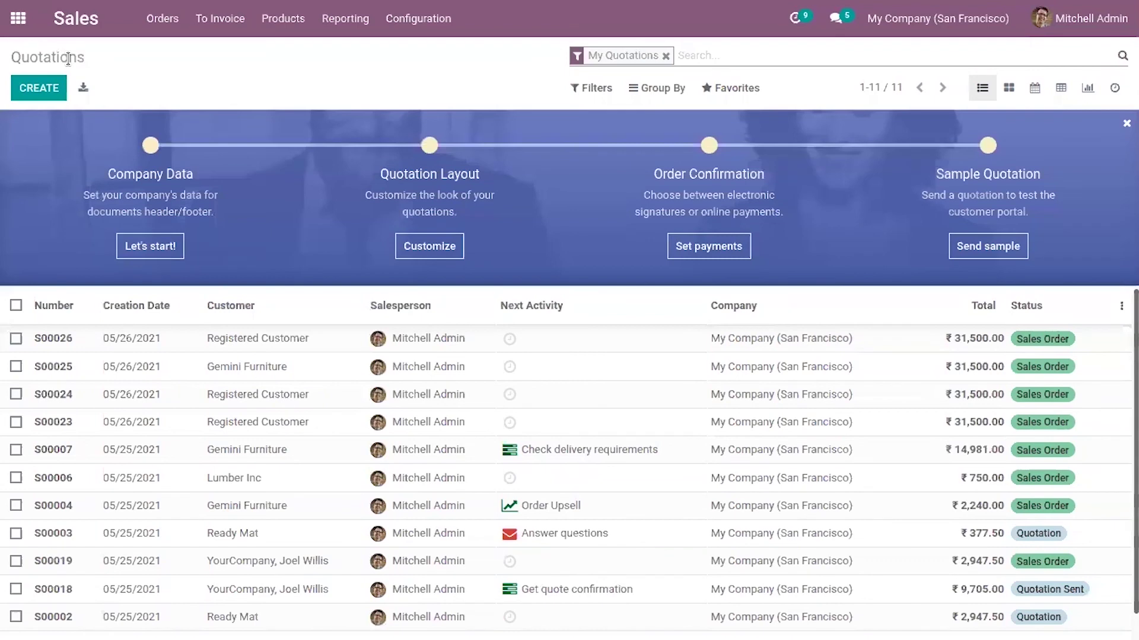